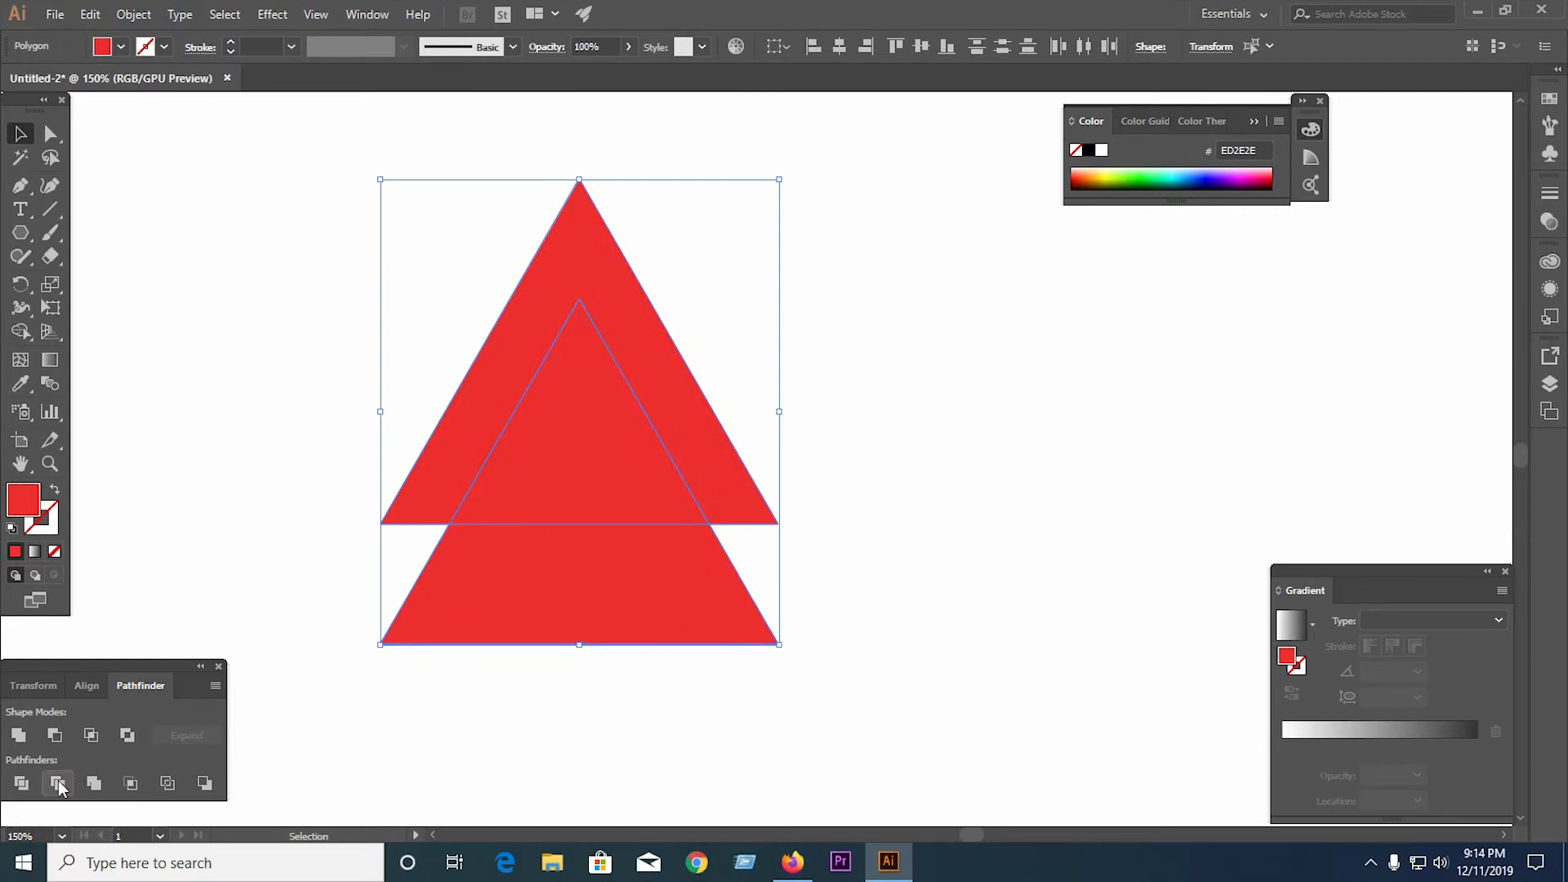
# Ungroup the divided triangles and delete the lower strip and the inner triangle, keeping only the upper chevron
pyautogui.rightClick(544, 524)
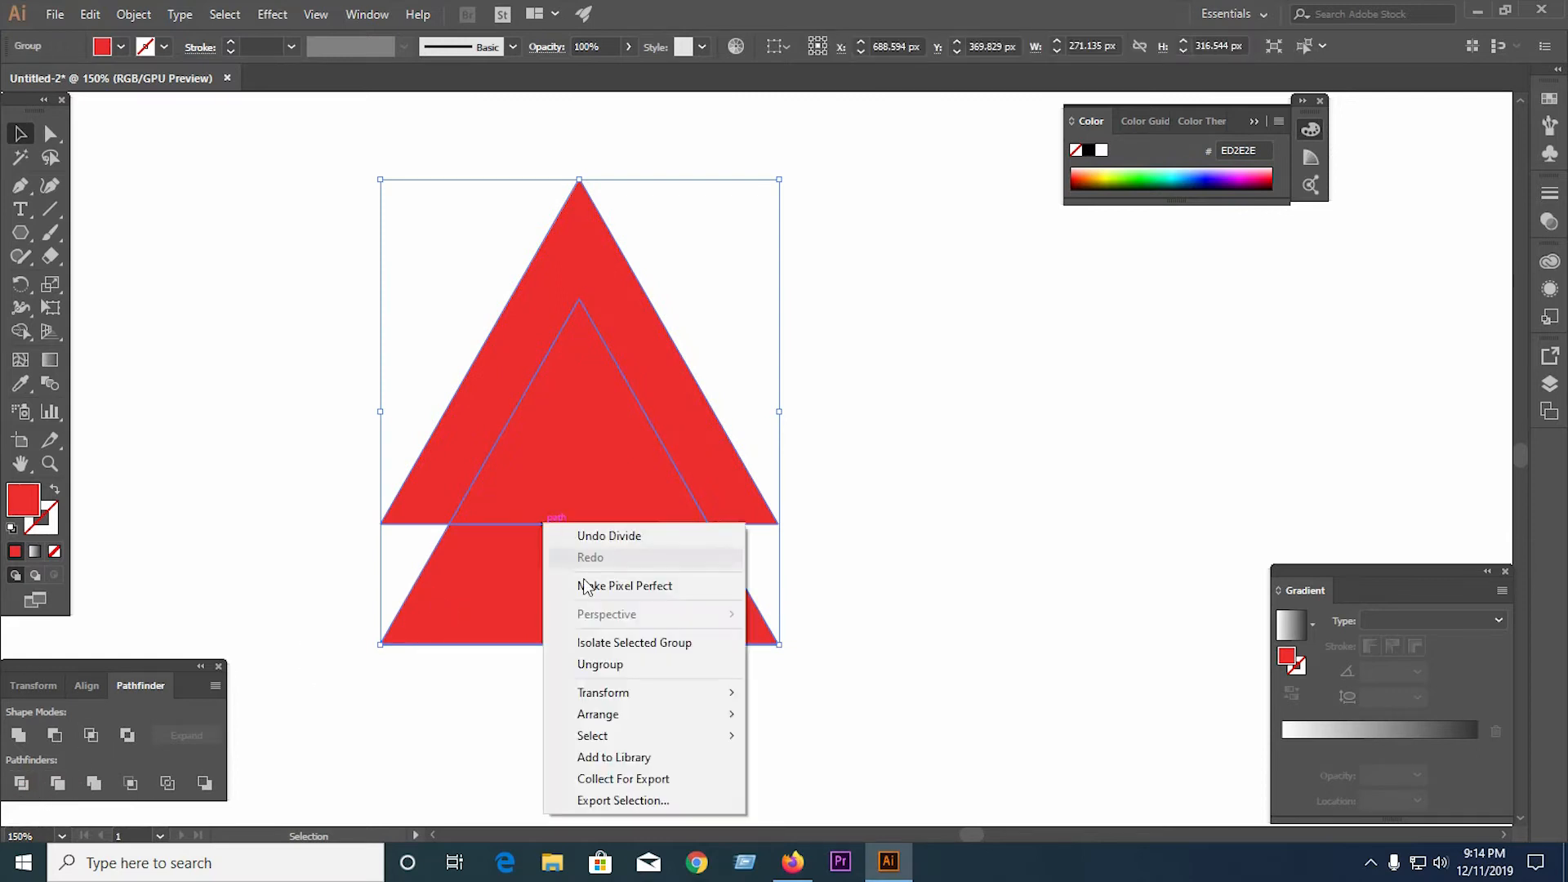
pyautogui.click(601, 664)
pyautogui.click(672, 616)
pyautogui.press('Delete')
pyautogui.click(616, 469)
pyautogui.press('Delete')
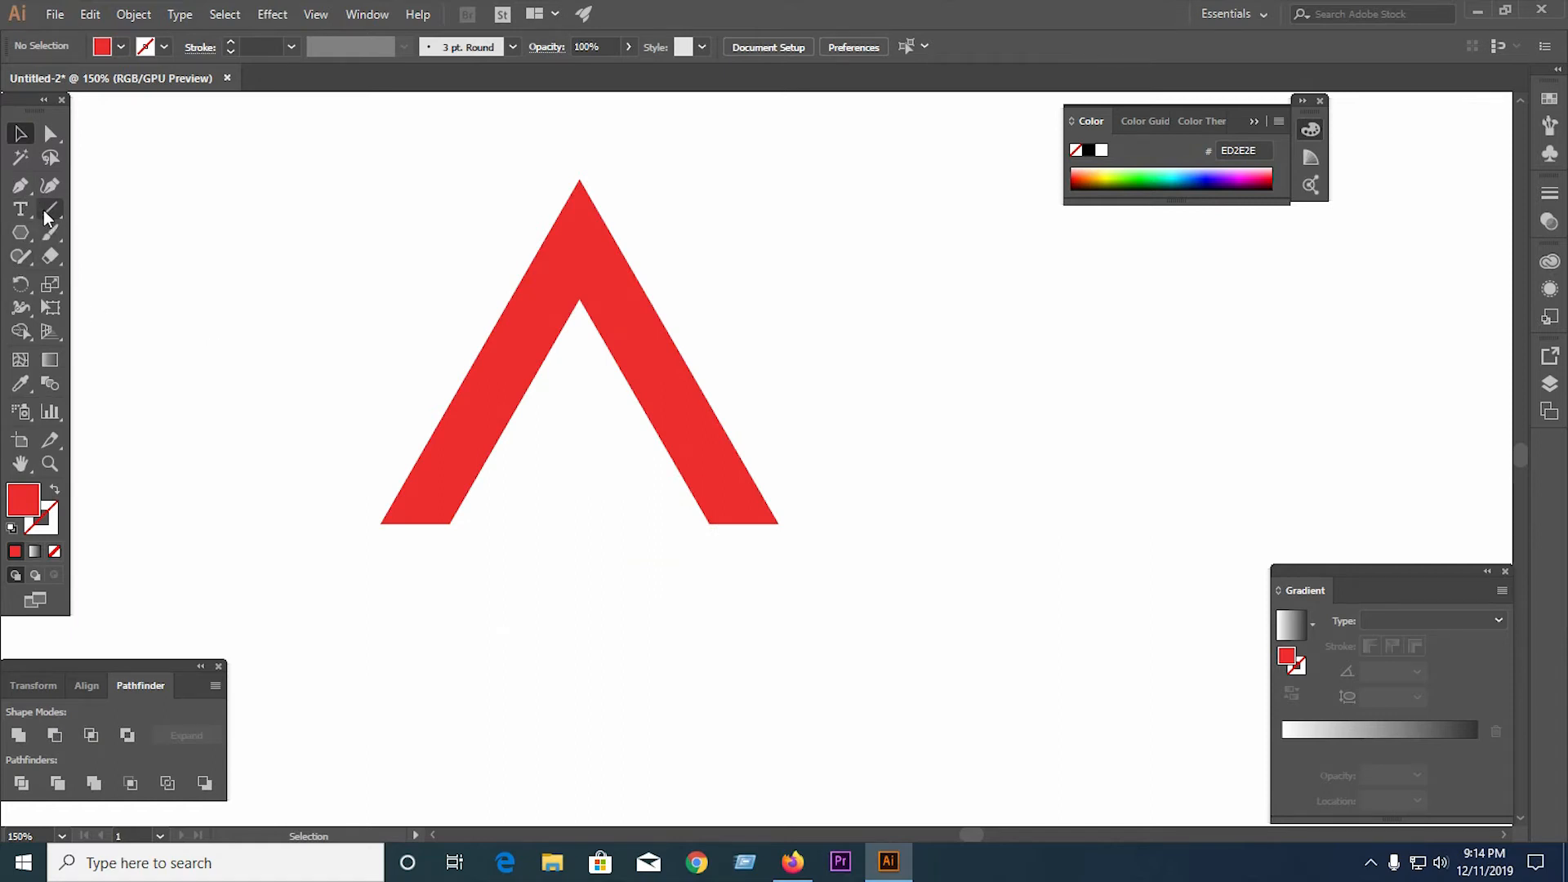
# Draw a closed crossbar shape with the Pen tool between the chevron's outer edges, with horizontal upper and lower sides, forming an A
pyautogui.click(21, 186)
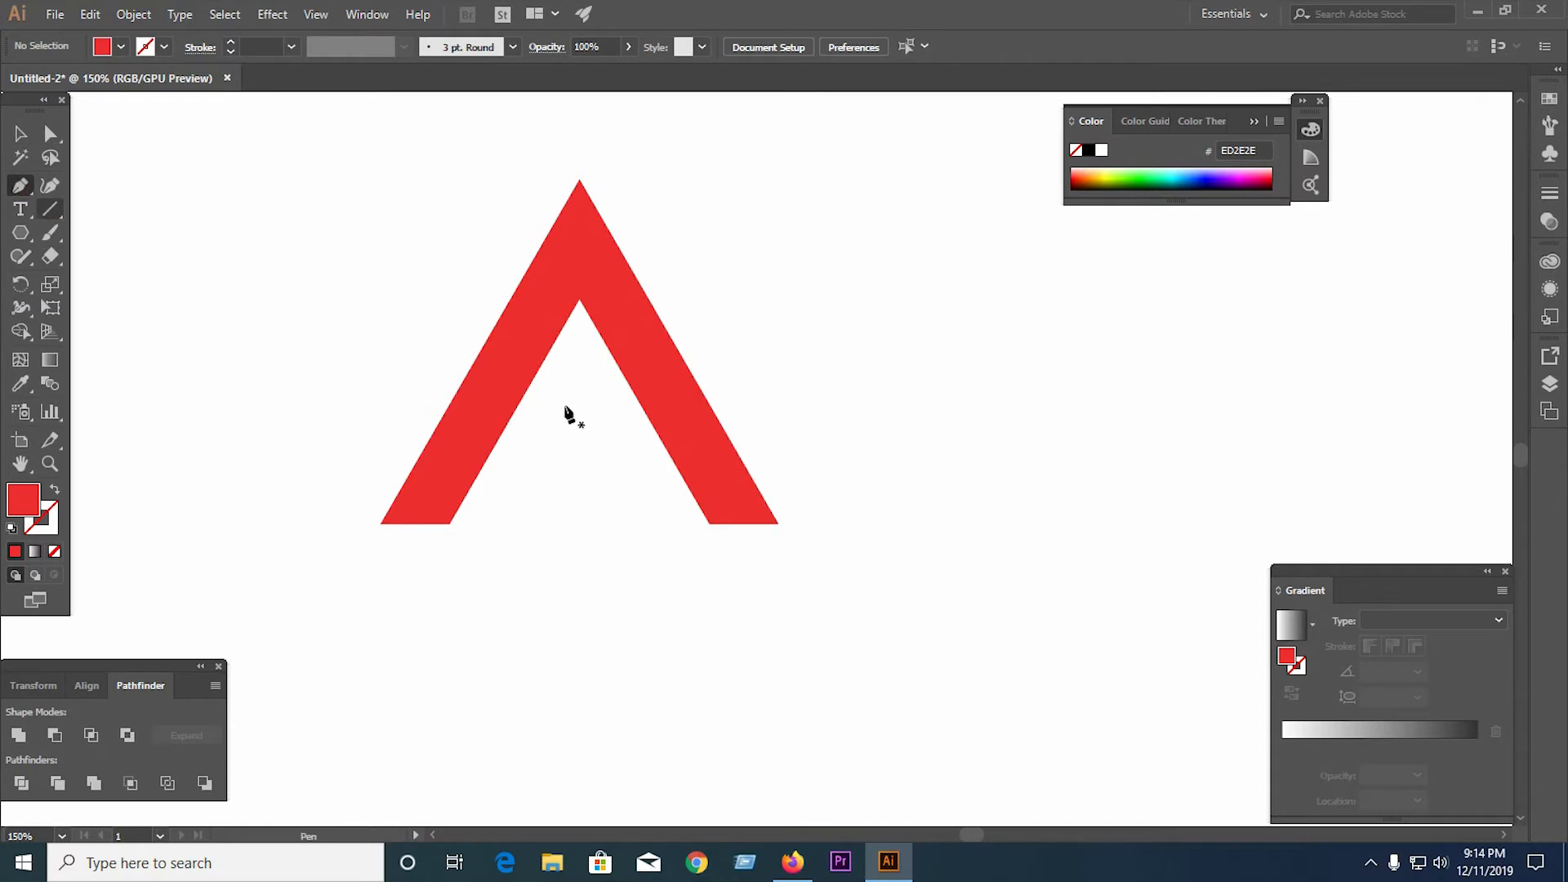
pyautogui.click(473, 361)
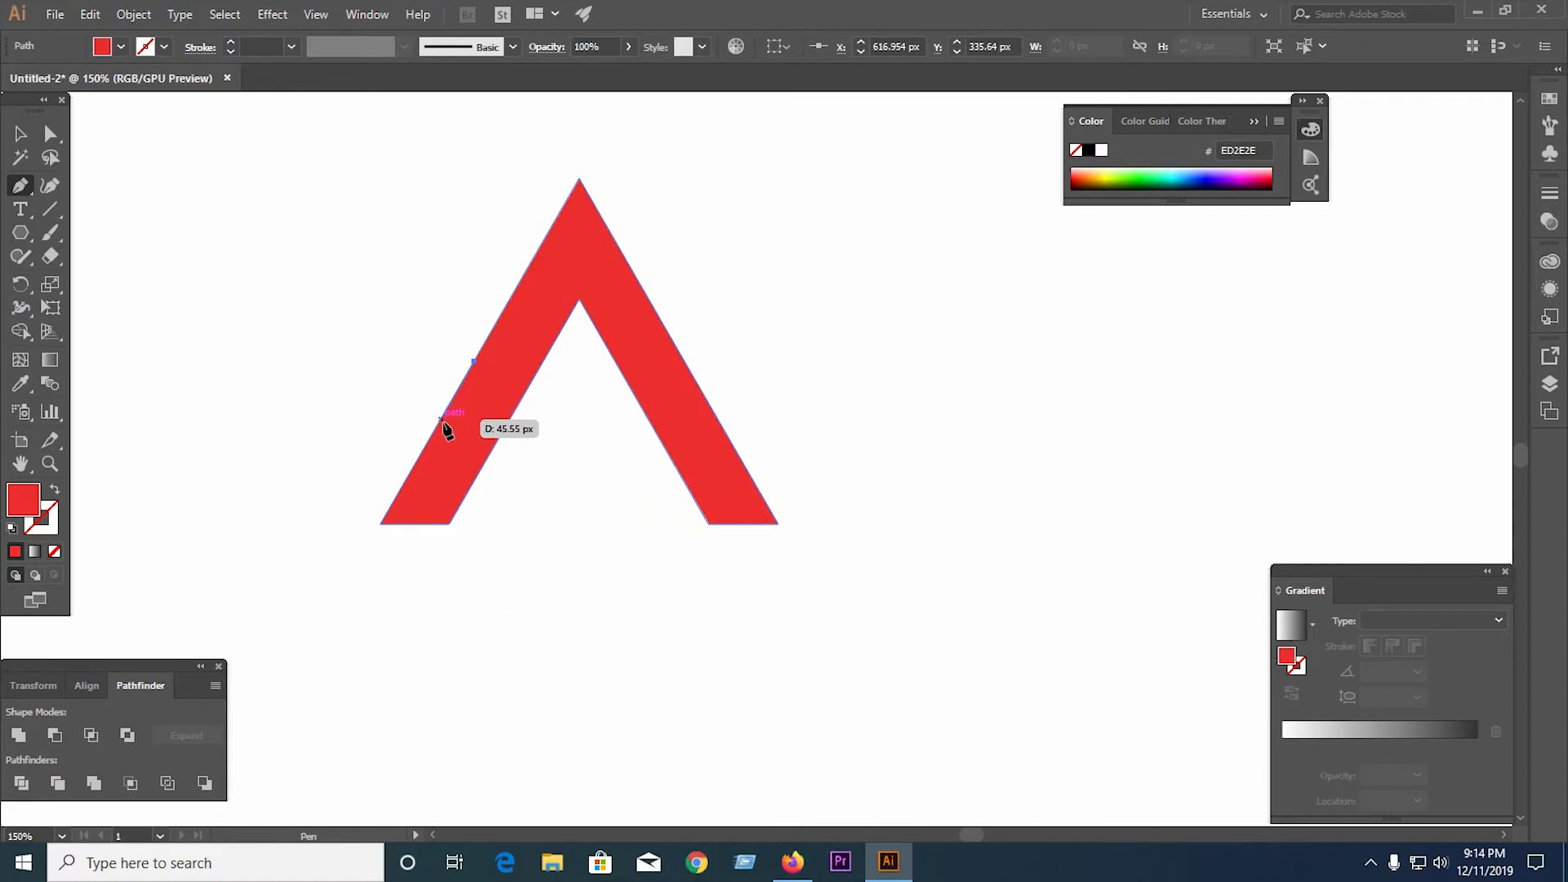
pyautogui.hotkey('ctrl', 'z')
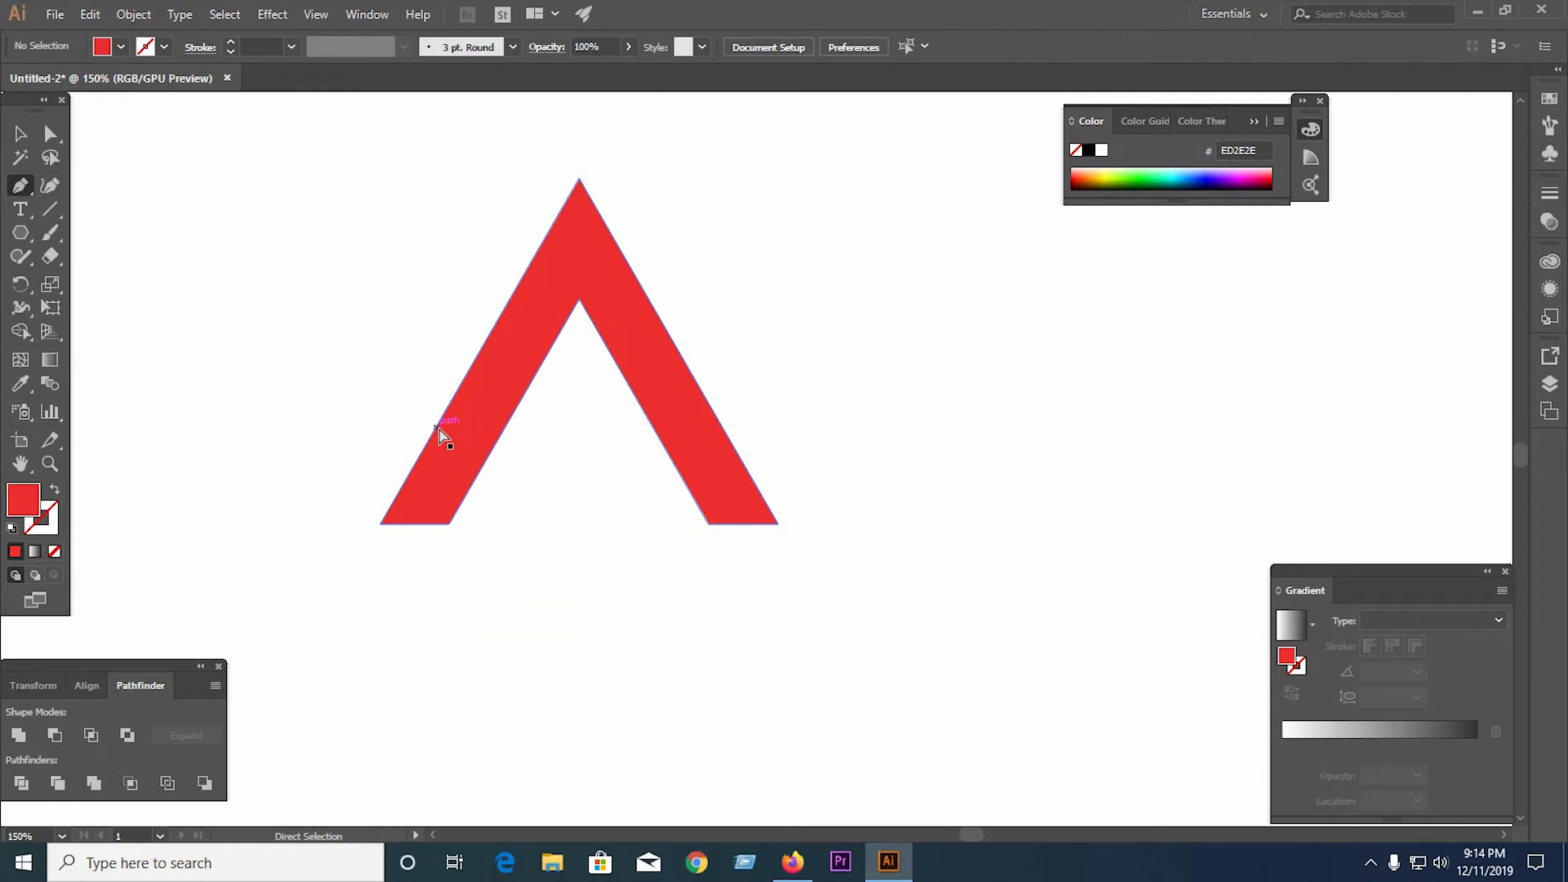
pyautogui.click(432, 433)
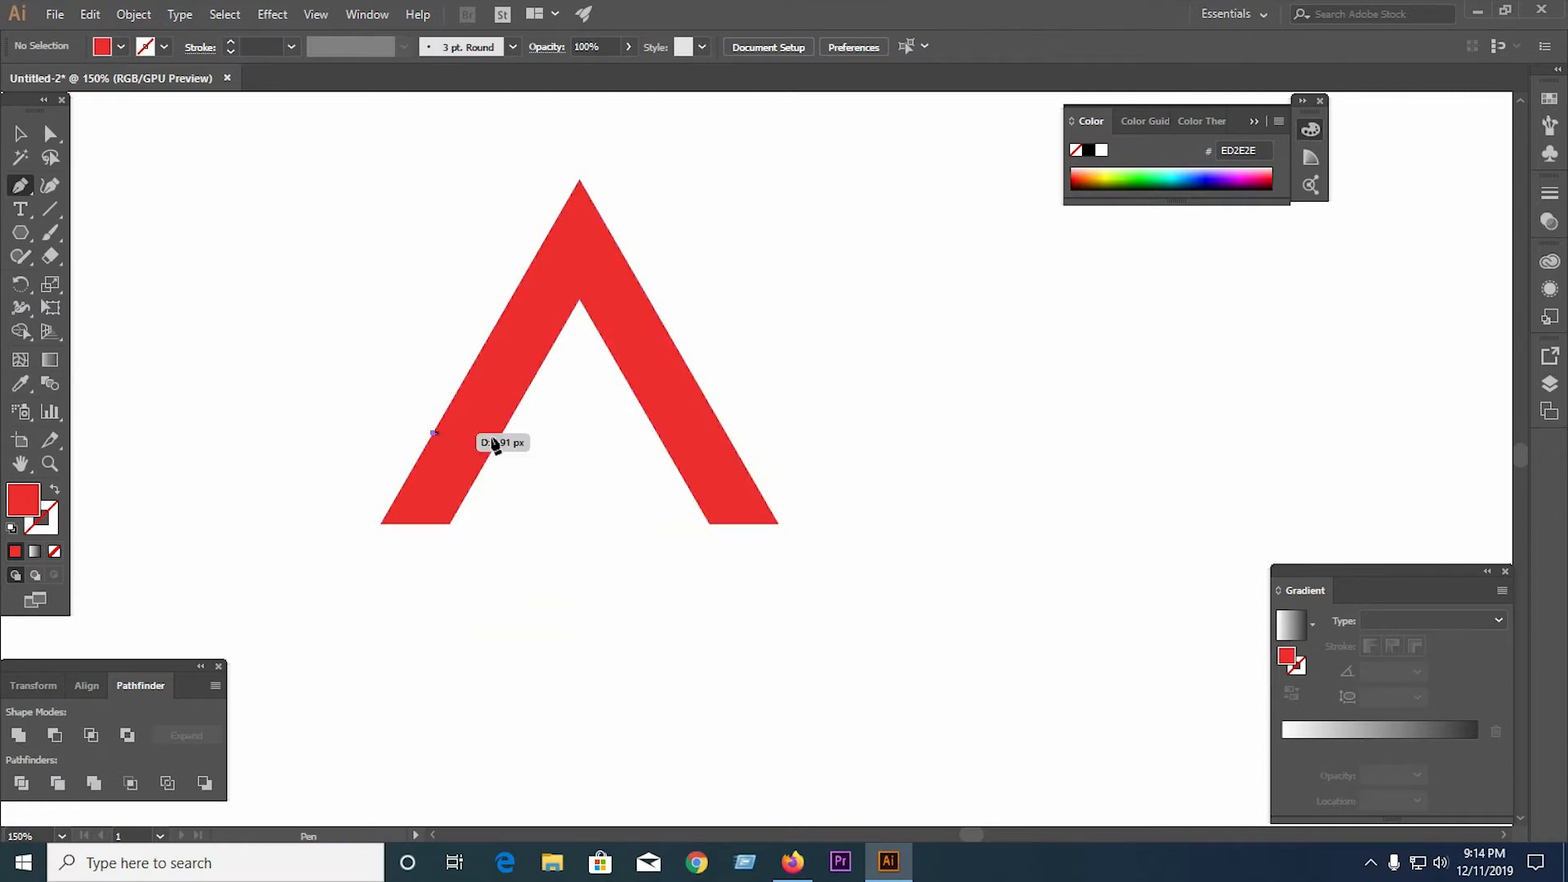
pyautogui.click(727, 434)
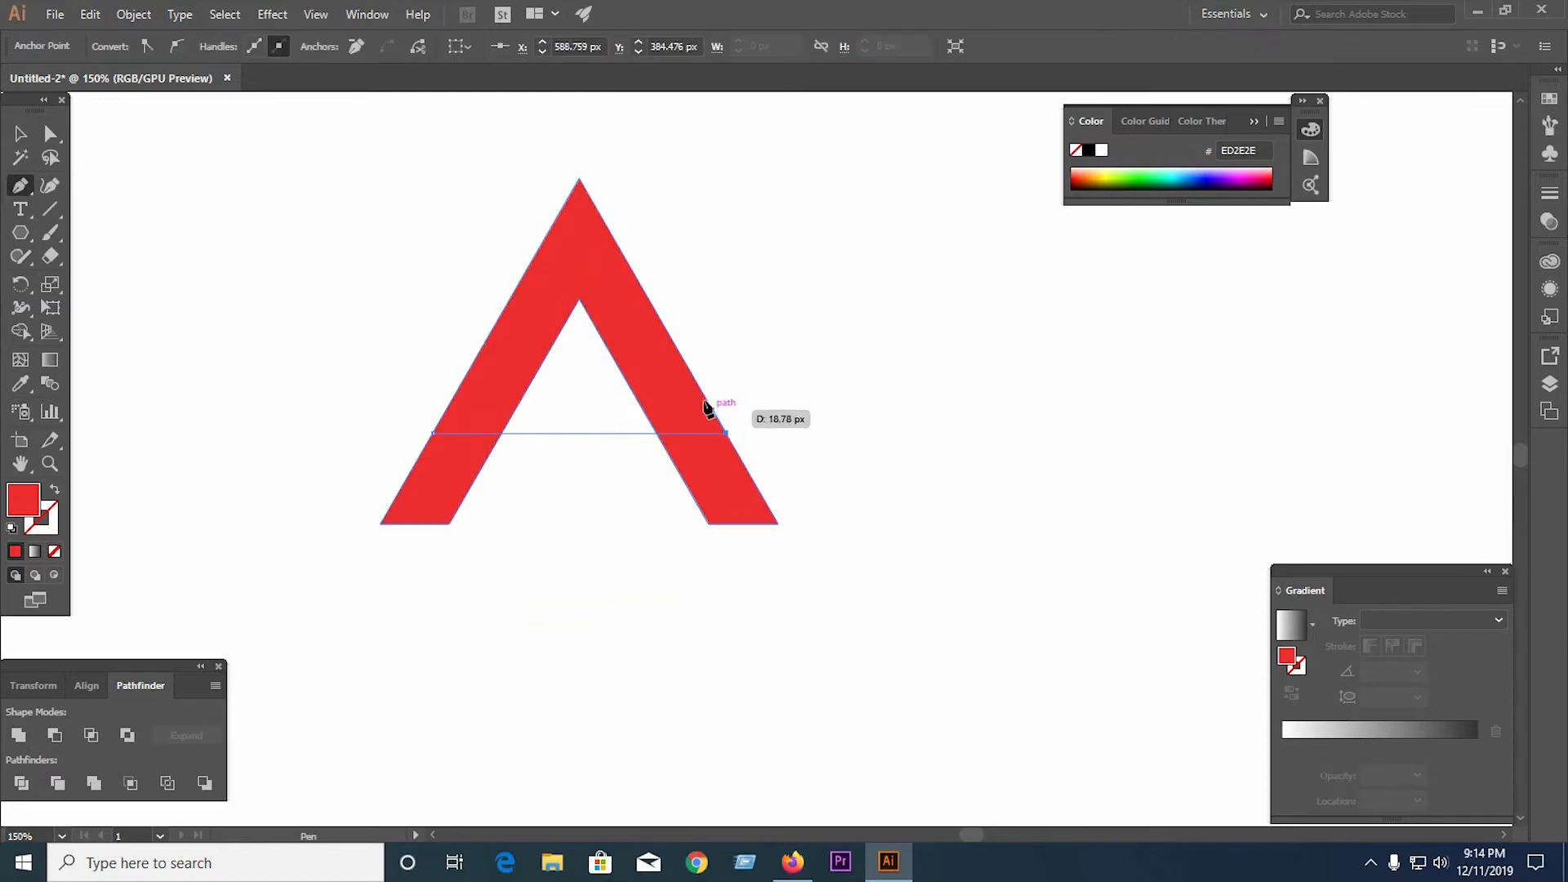
pyautogui.click(702, 389)
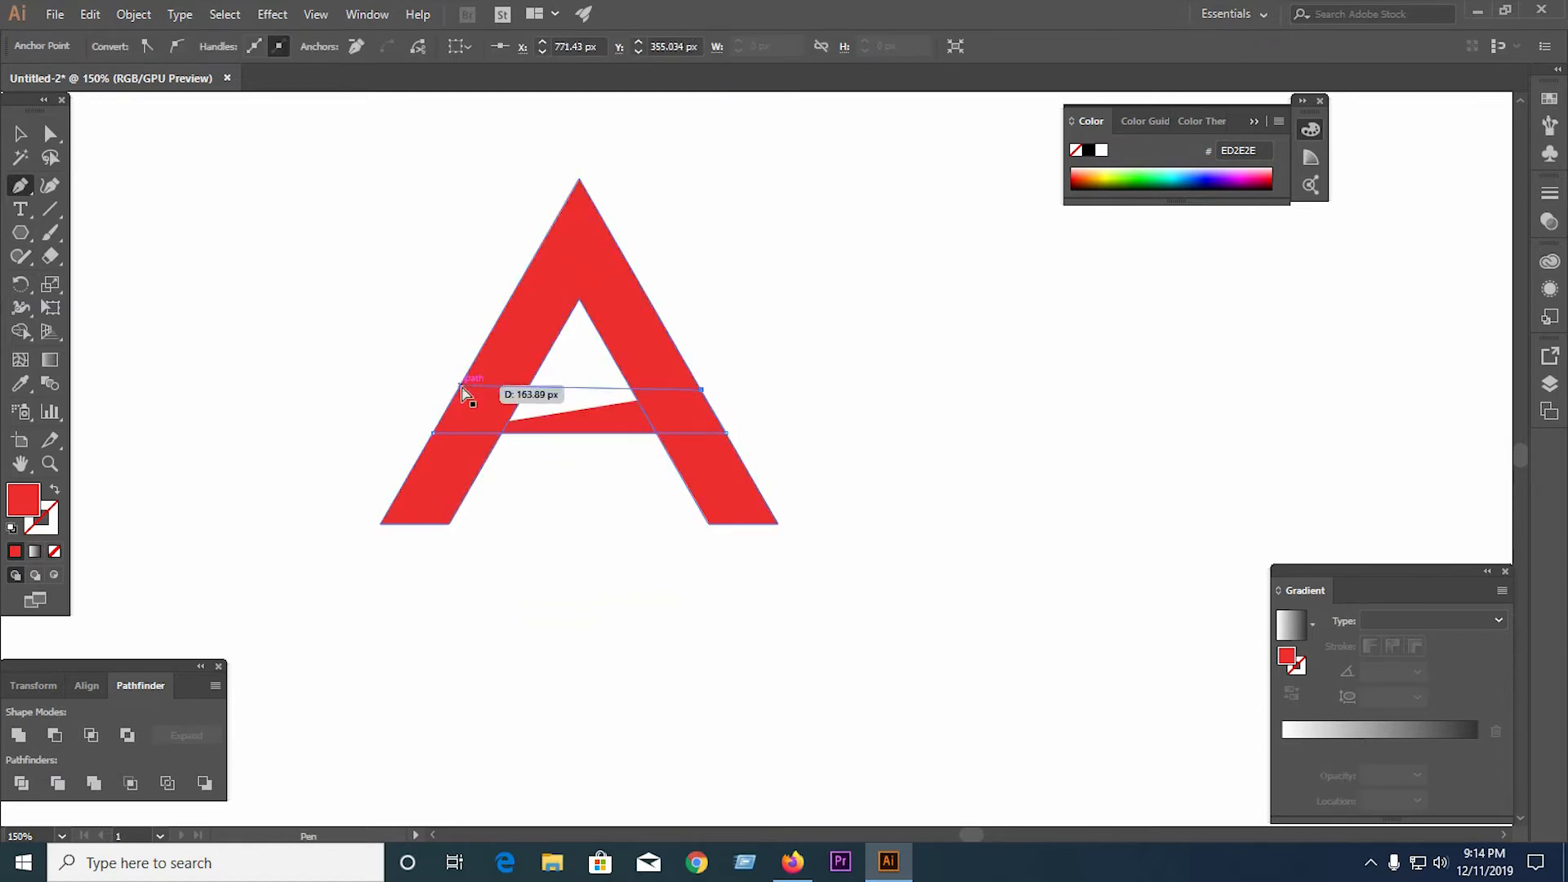
pyautogui.click(692, 377)
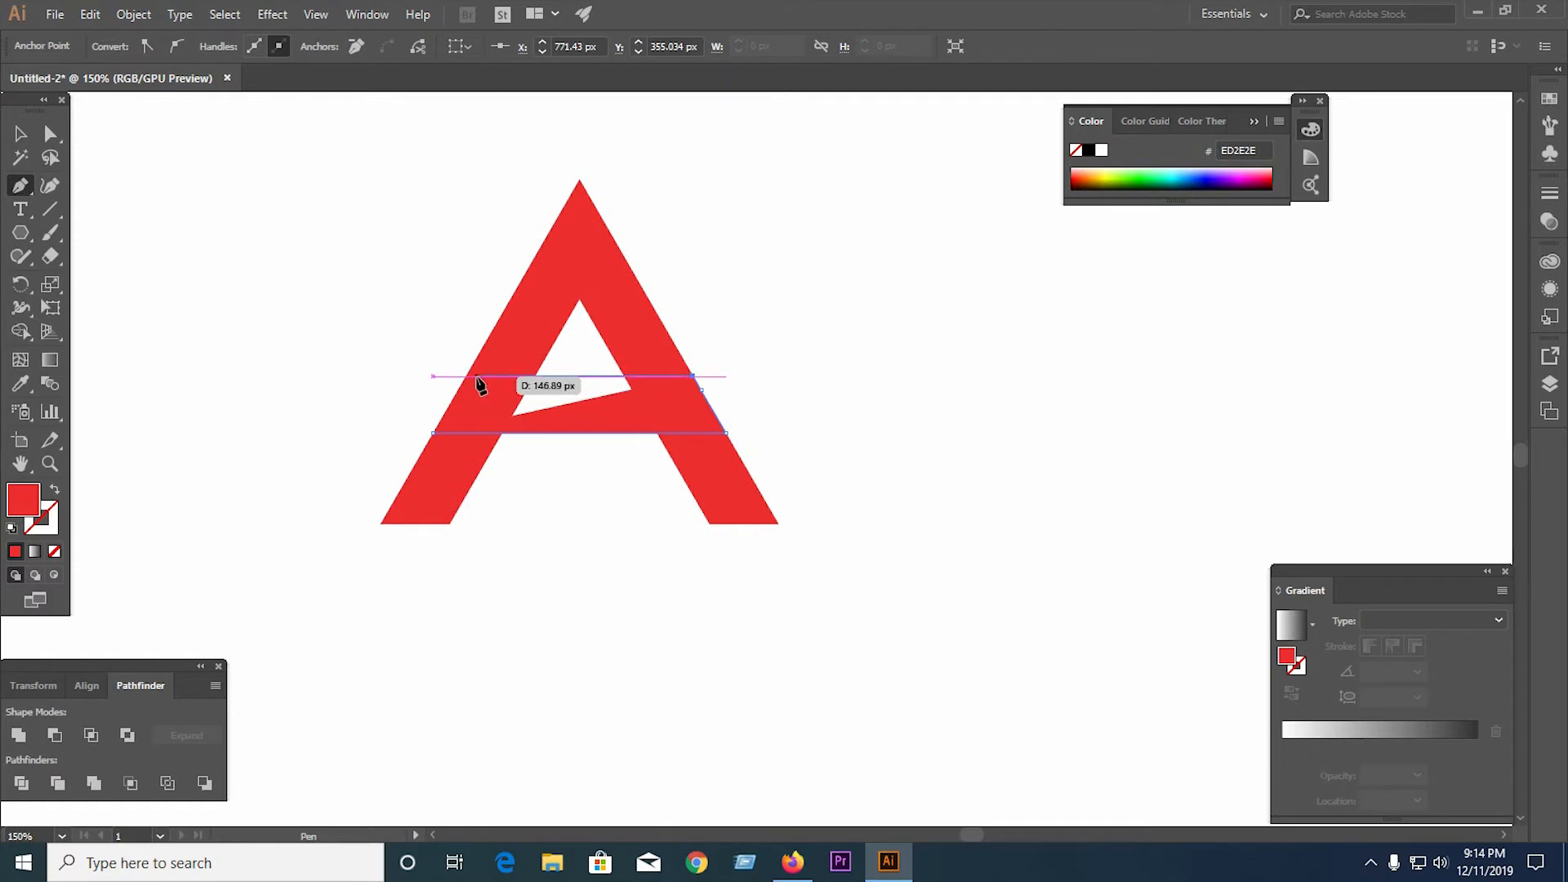
pyautogui.click(464, 377)
pyautogui.click(430, 433)
# Select the crossbar together with the chevron and unite them into a single A shape
pyautogui.click(21, 133)
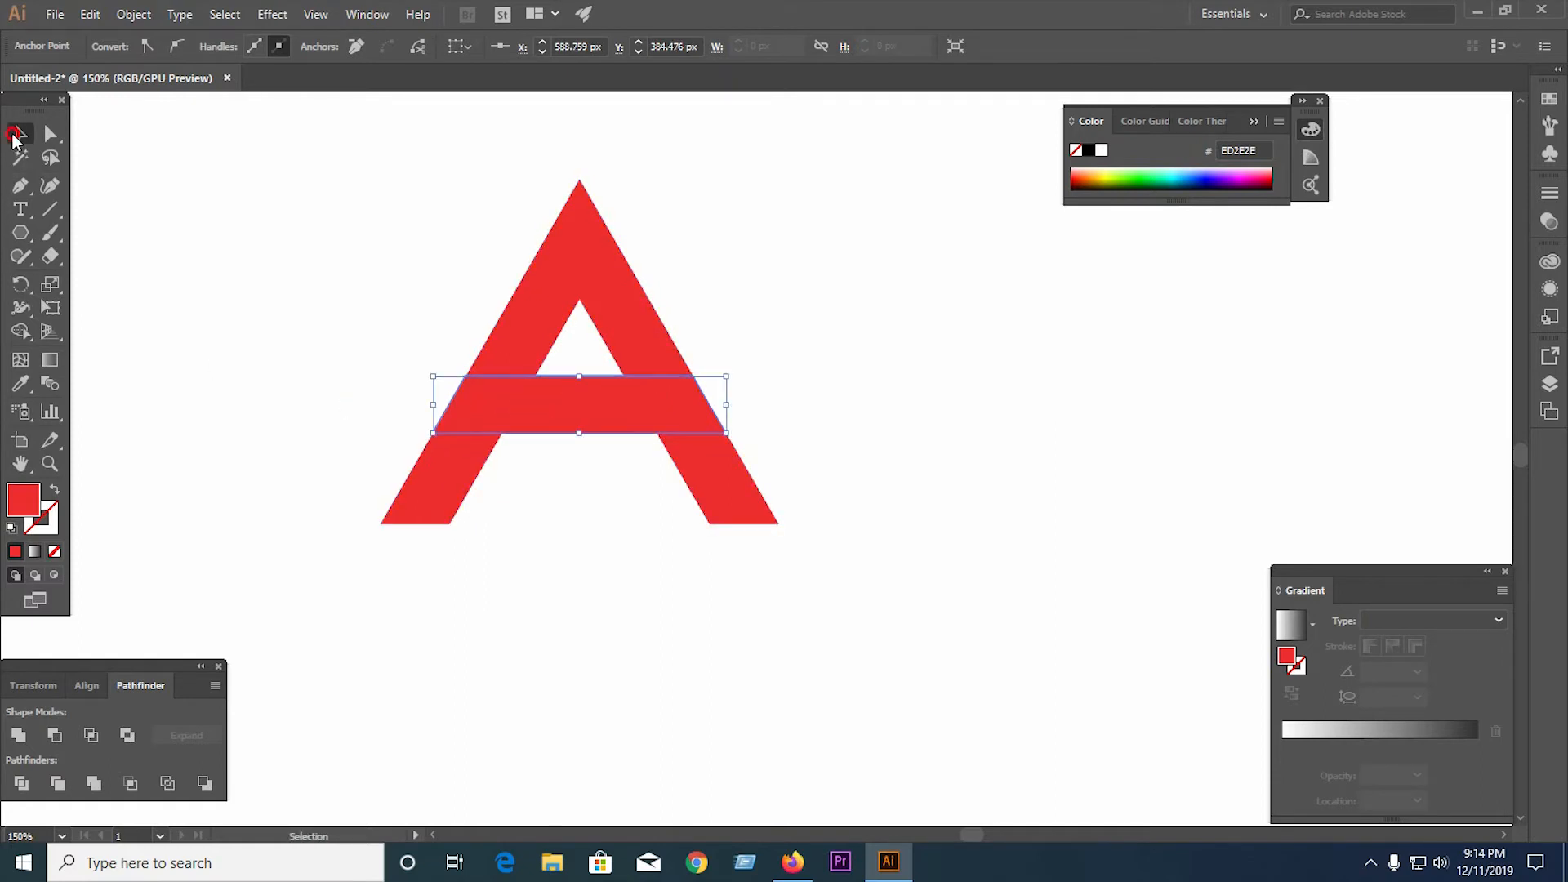
pyautogui.click(531, 427)
pyautogui.click(618, 414)
pyautogui.click(599, 516)
pyautogui.moveTo(399, 258); pyautogui.dragTo(703, 441)
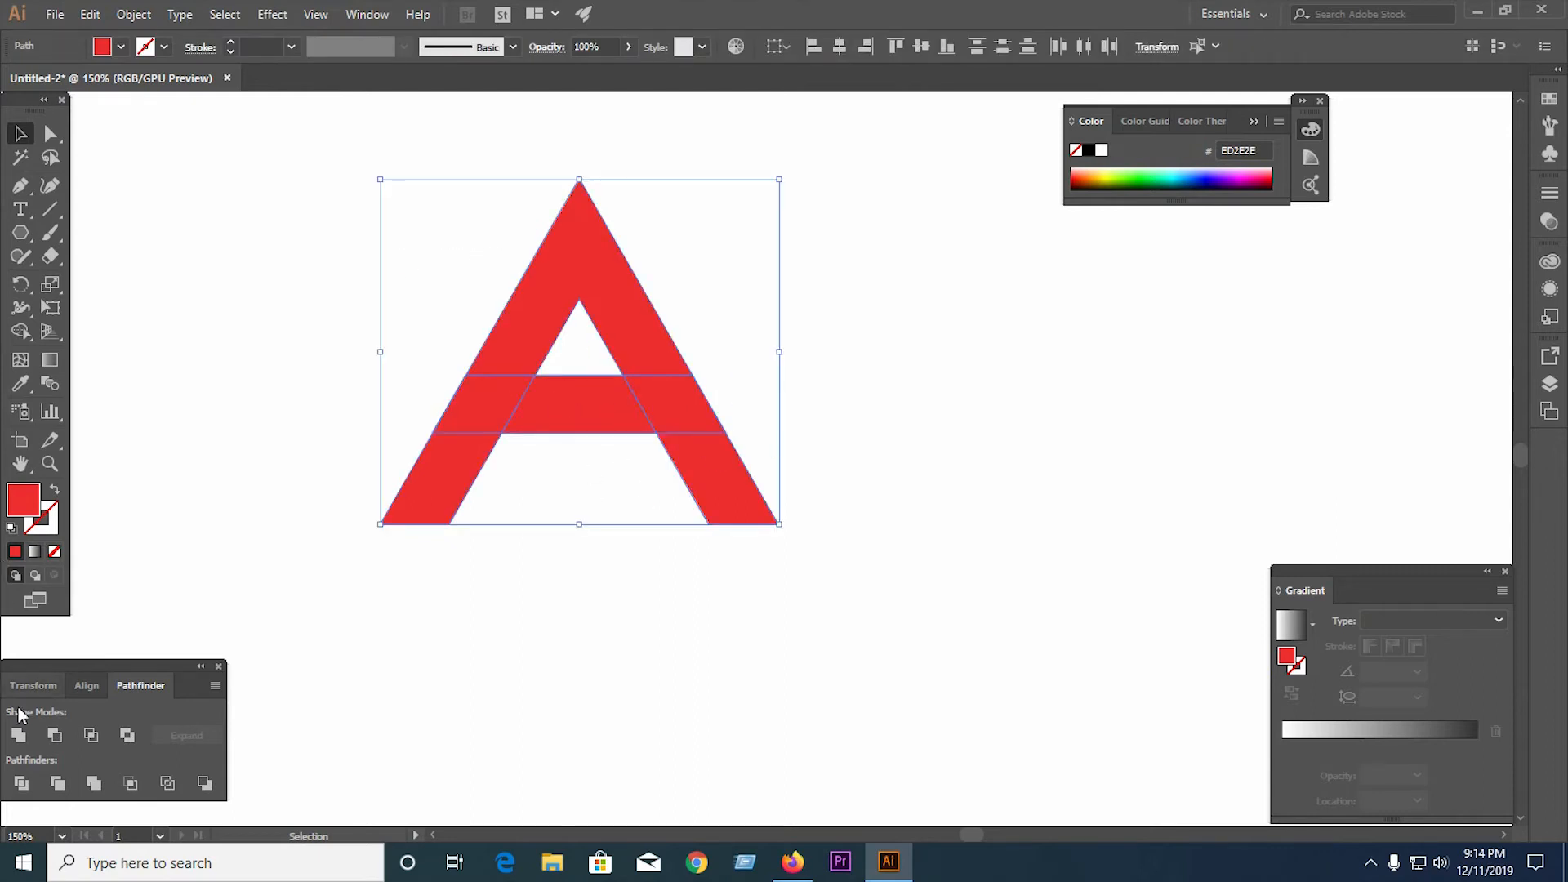
pyautogui.click(18, 735)
# Move the united A slightly down on the artboard
pyautogui.moveTo(322, 301); pyautogui.dragTo(767, 564)
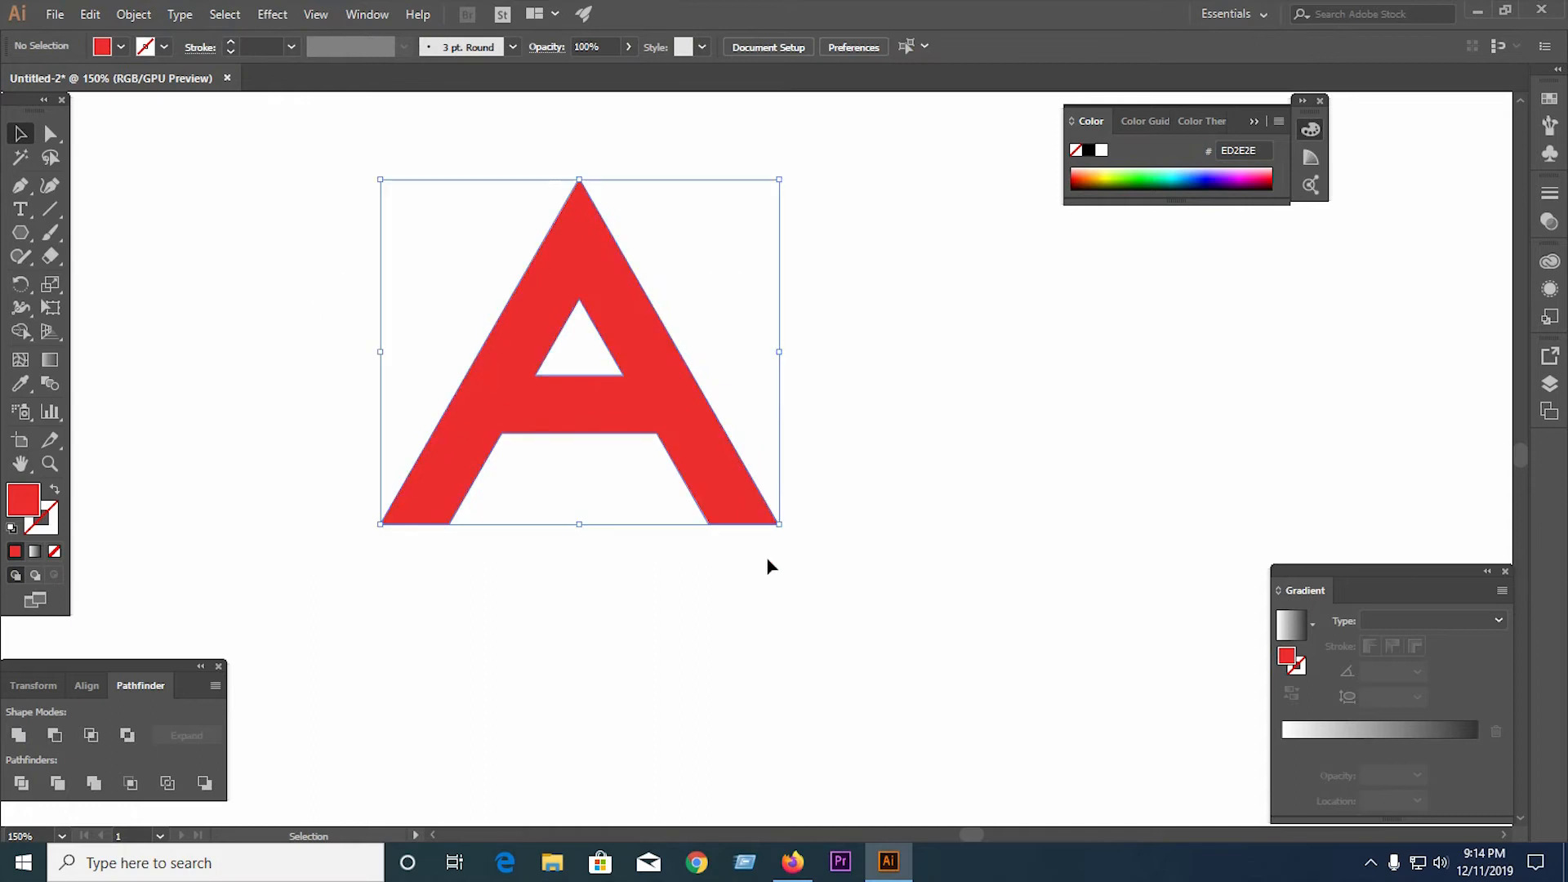
pyautogui.moveTo(683, 441); pyautogui.dragTo(683, 454)
pyautogui.click(320, 375)
# Remove the A's fill and give it a black 15 pt stroke
pyautogui.click(536, 395)
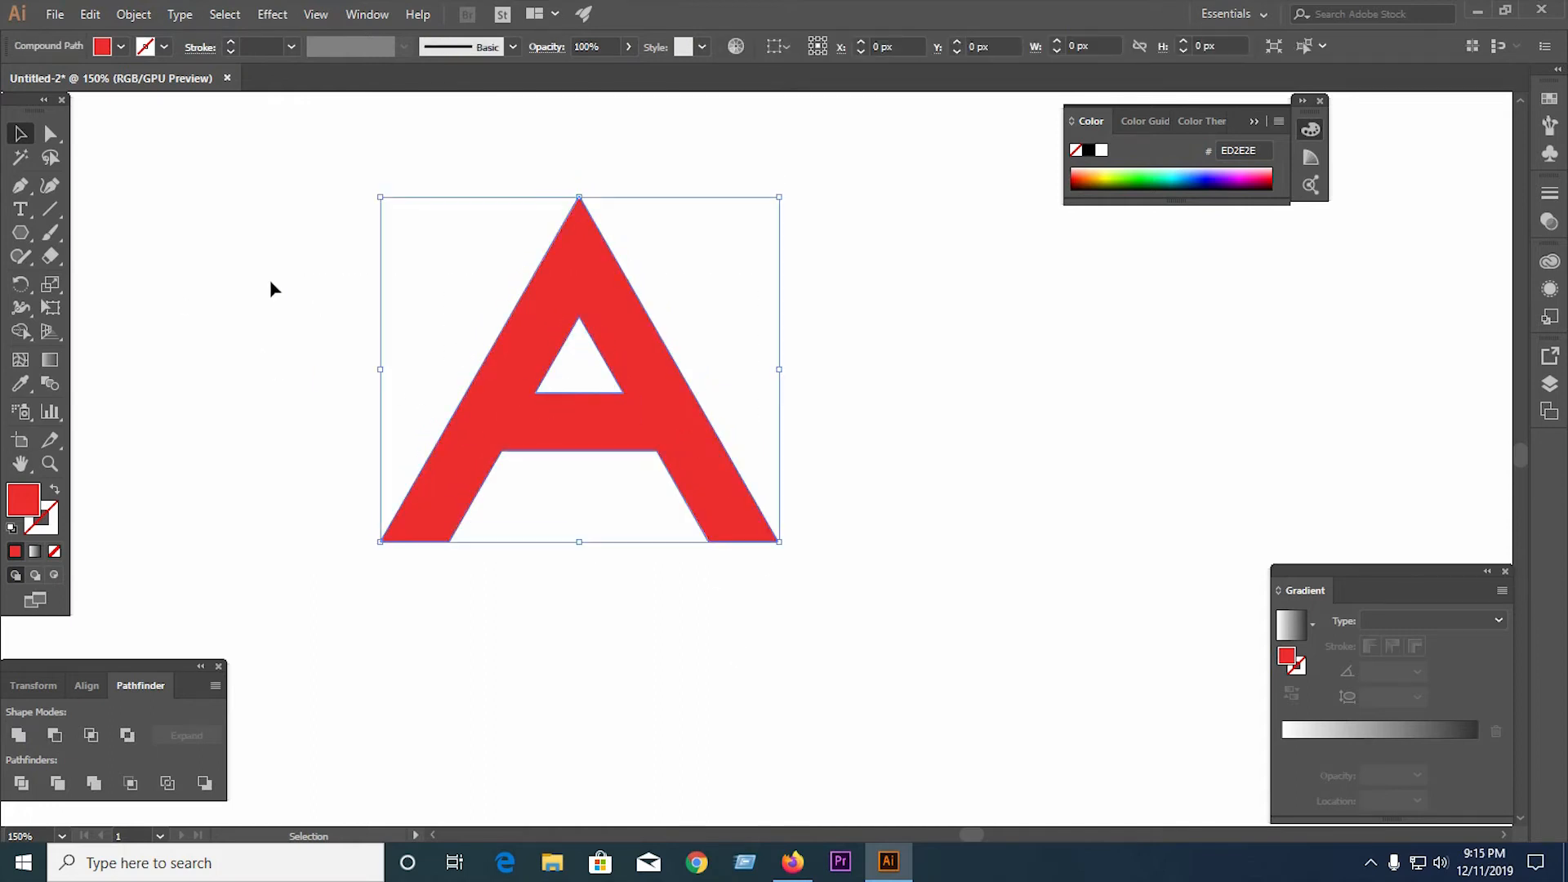
pyautogui.click(54, 552)
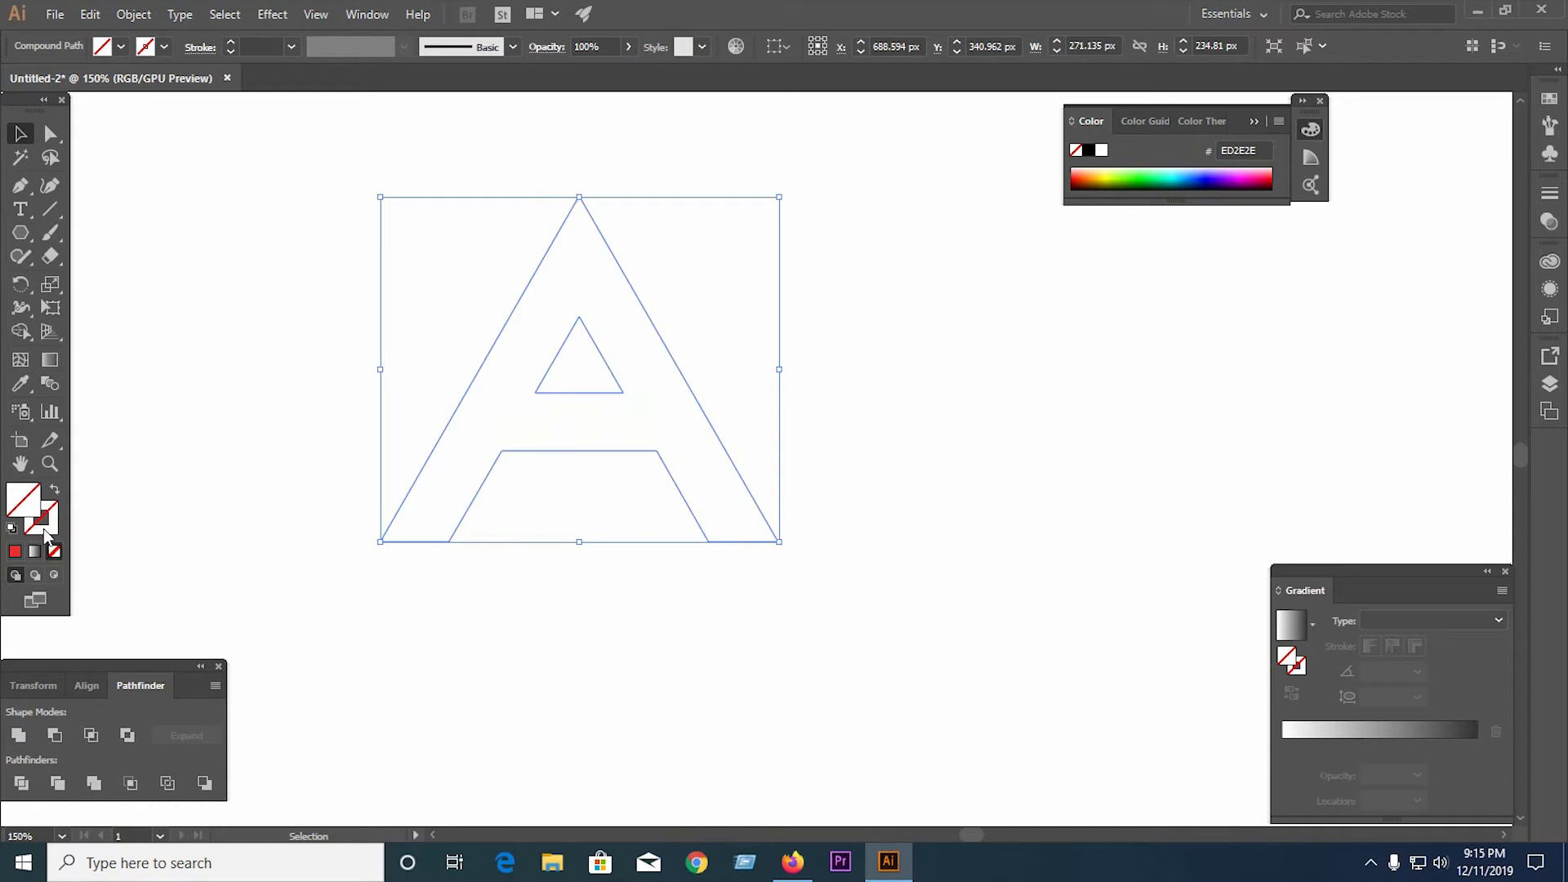
pyautogui.click(229, 44)
pyautogui.click(230, 44)
pyautogui.click(230, 44)
pyautogui.click(230, 44)
pyautogui.click(230, 44)
pyautogui.click(230, 44)
pyautogui.doubleClick(227, 44)
pyautogui.click(227, 45)
pyautogui.click(227, 45)
pyautogui.click(227, 45)
pyautogui.click(227, 44)
pyautogui.click(227, 45)
pyautogui.click(227, 45)
pyautogui.click(227, 45)
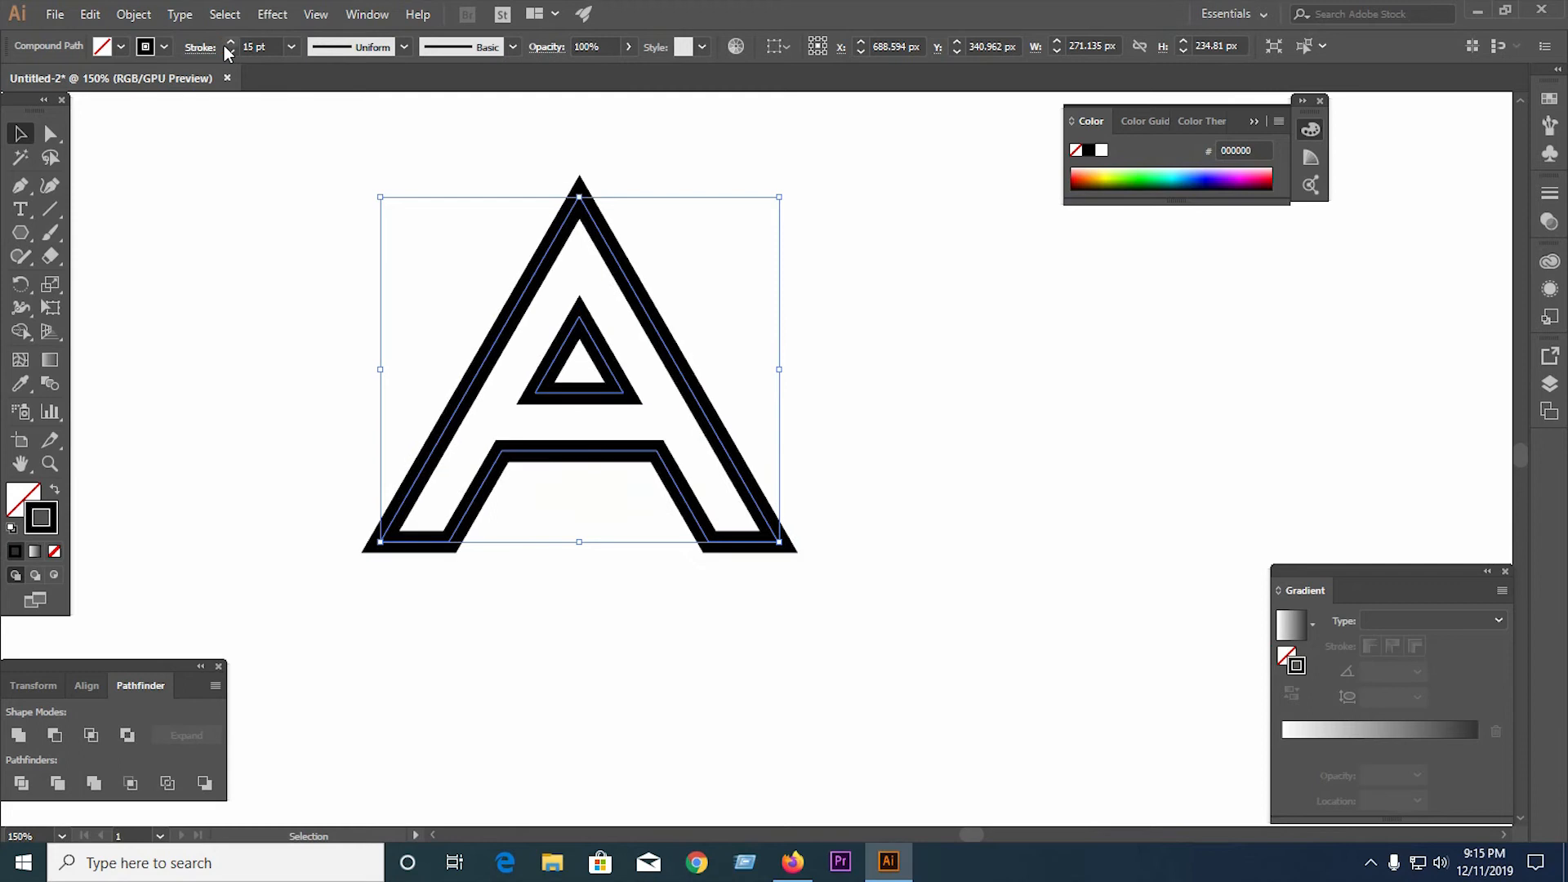
pyautogui.click(227, 376)
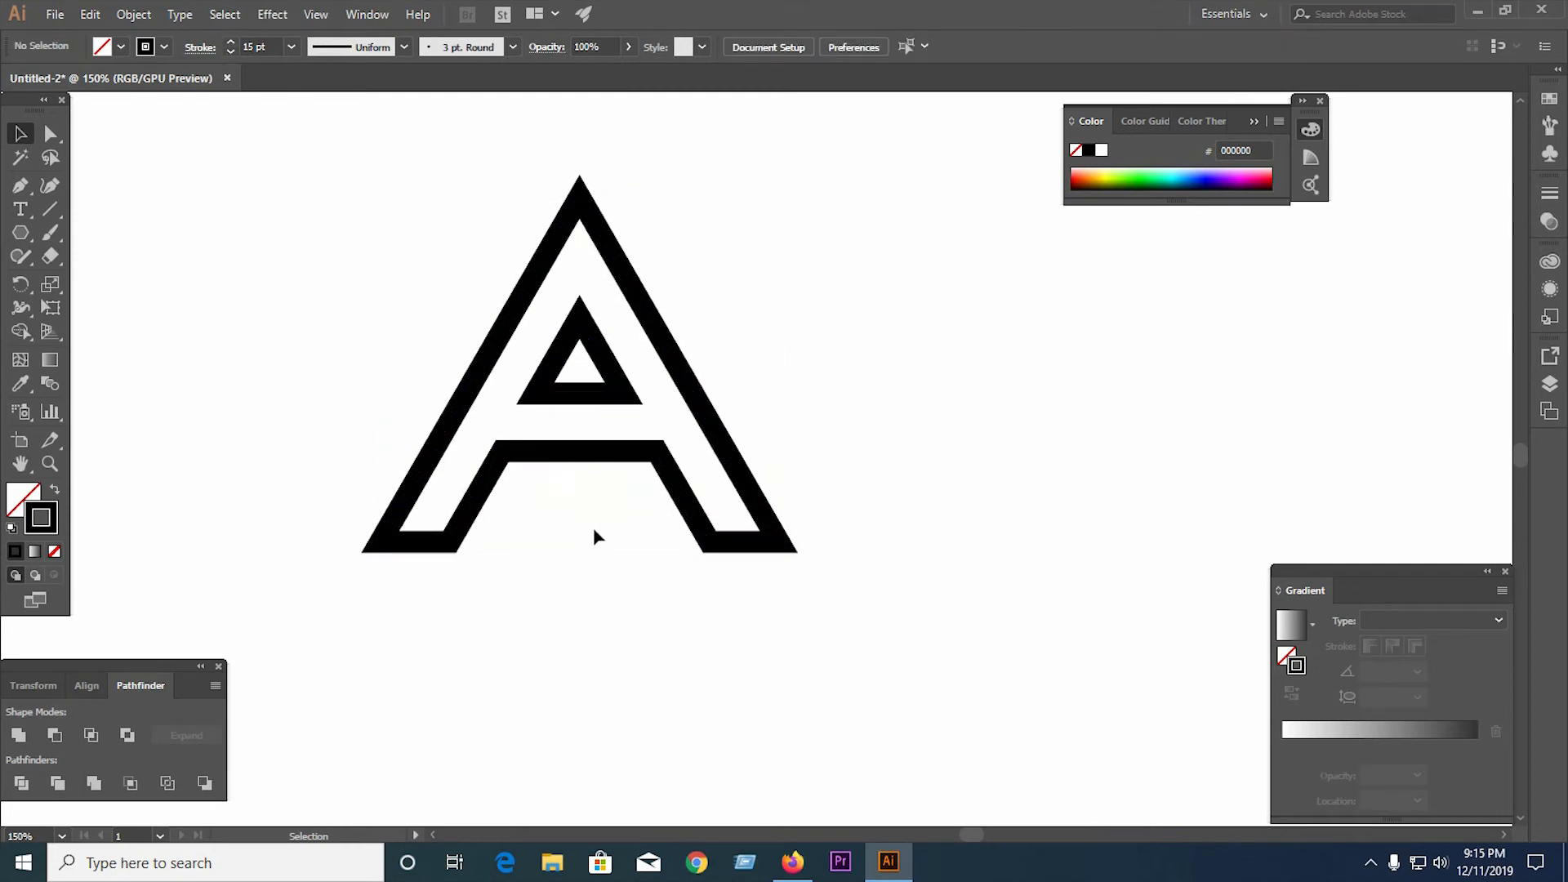
# Expand the A's stroke into filled outline shapes
pyautogui.click(500, 346)
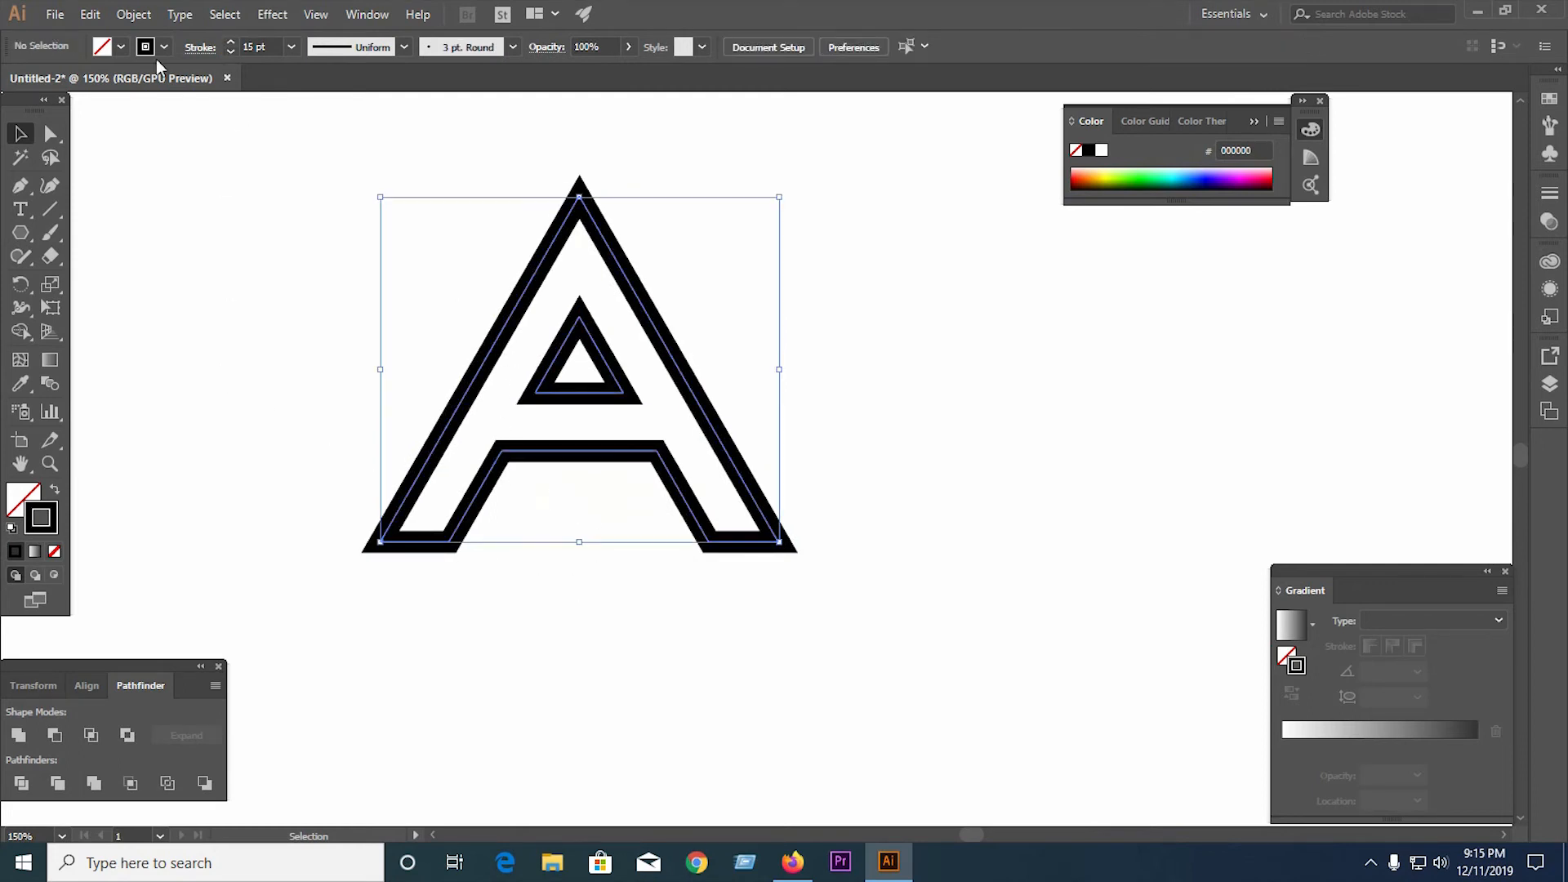
pyautogui.click(114, 20)
pyautogui.click(245, 224)
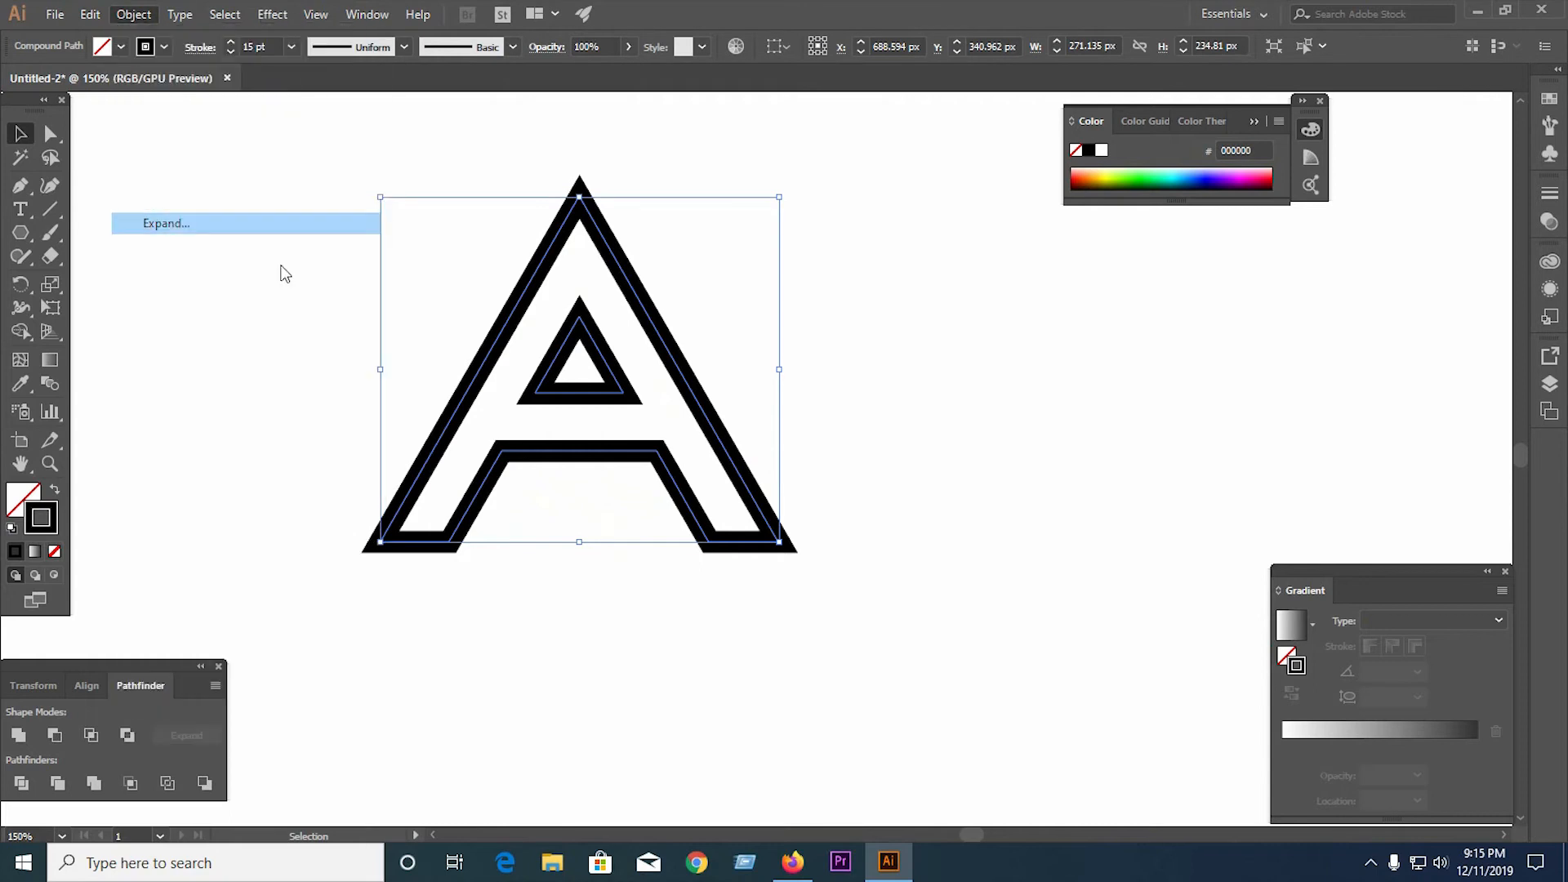
pyautogui.click(723, 541)
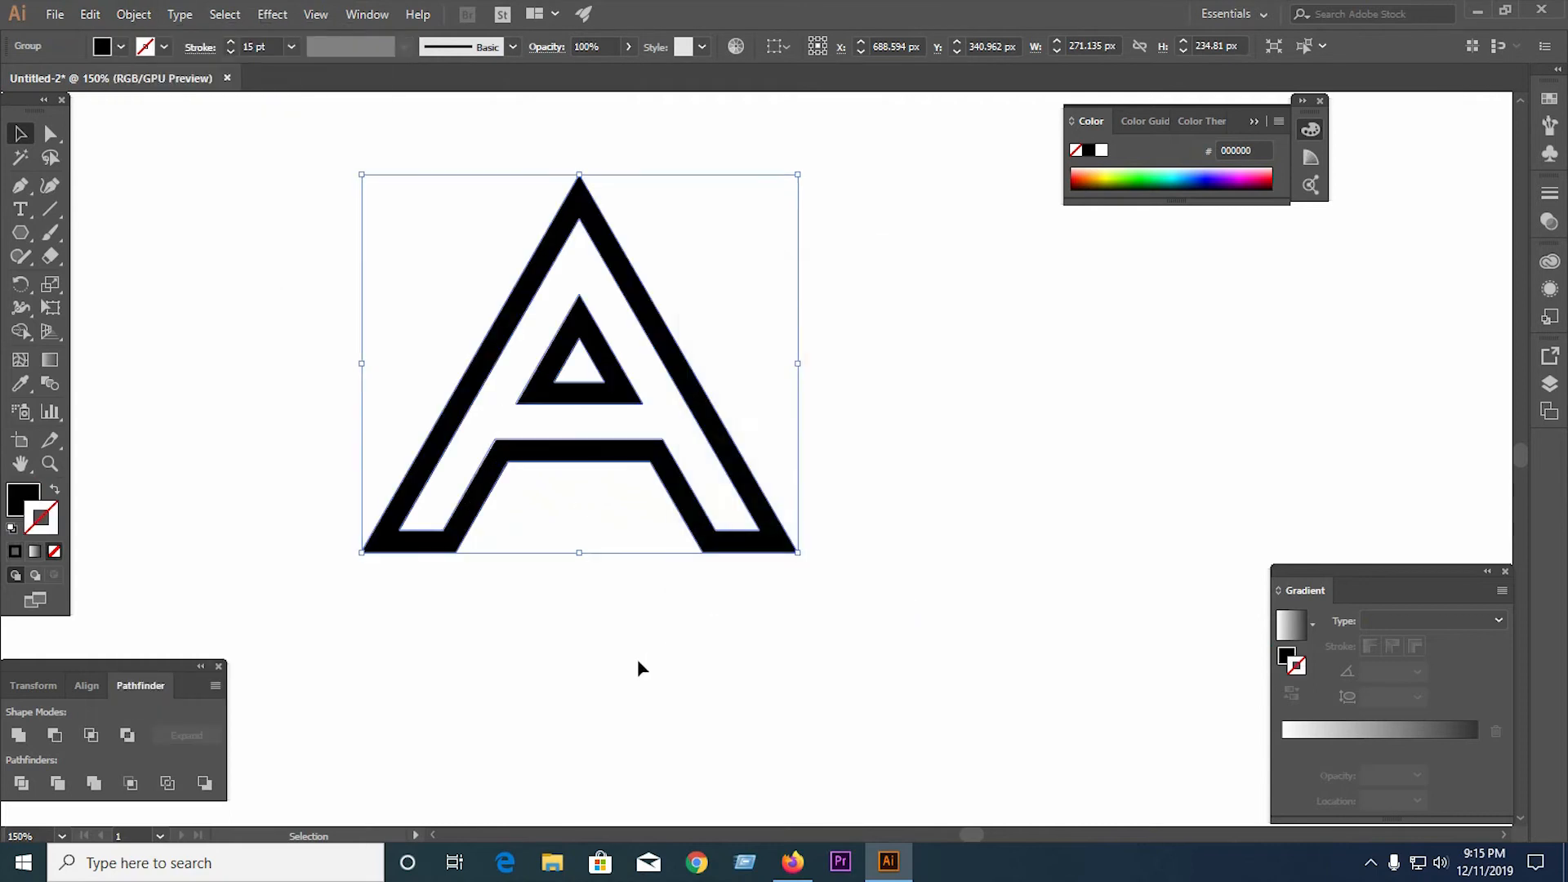
pyautogui.click(633, 654)
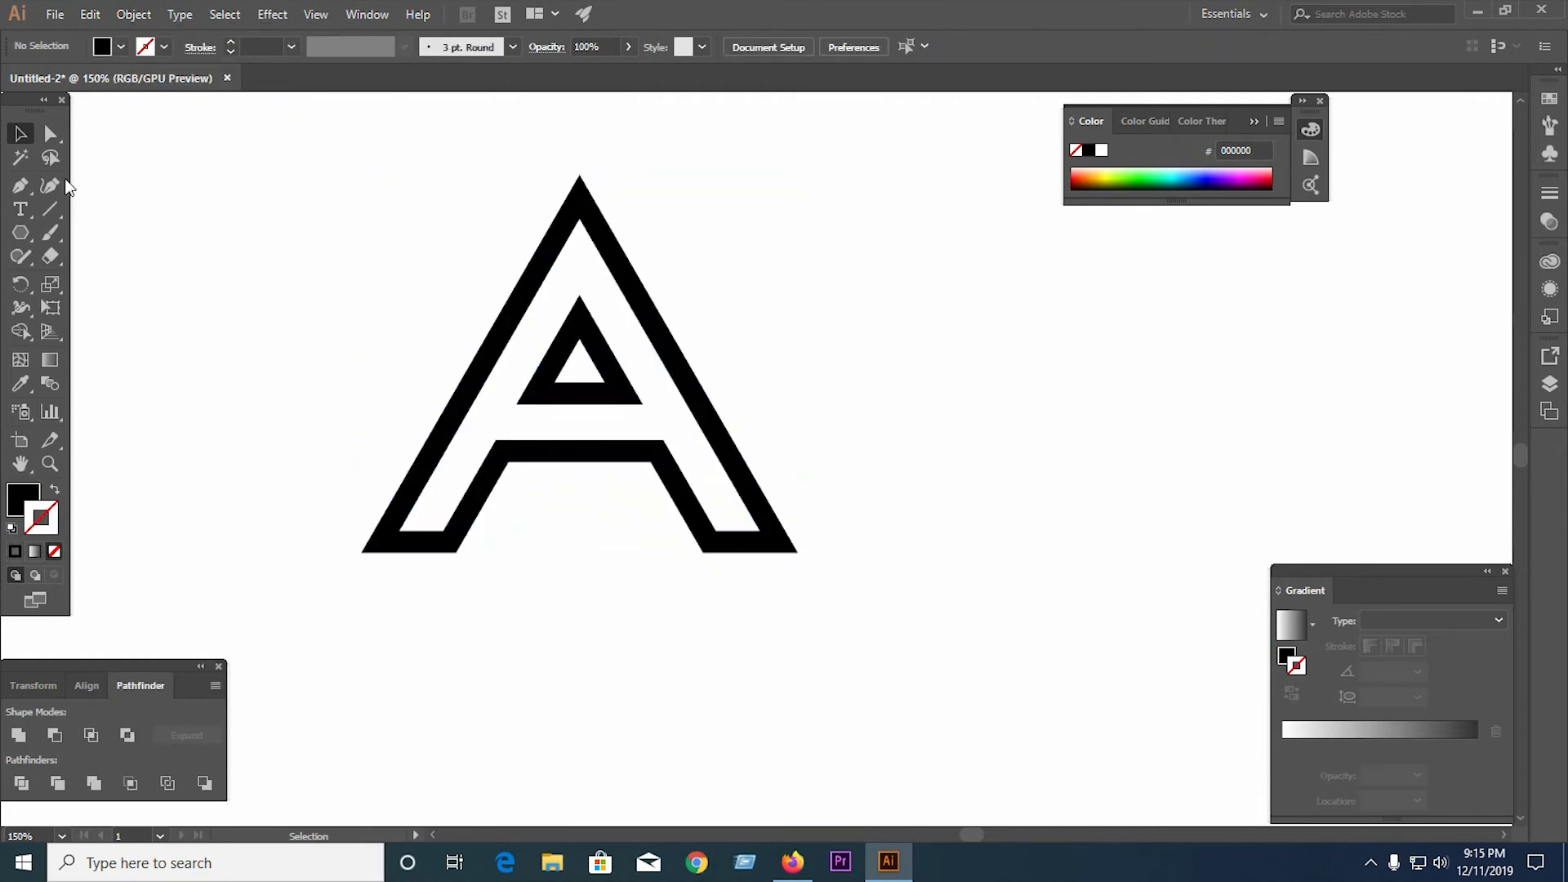
# Draw three horizontal lines, each about 120 px long, leftward across the left leg from the crossbar's corner and the inner triangle's outer and inner corners
pyautogui.click(57, 214)
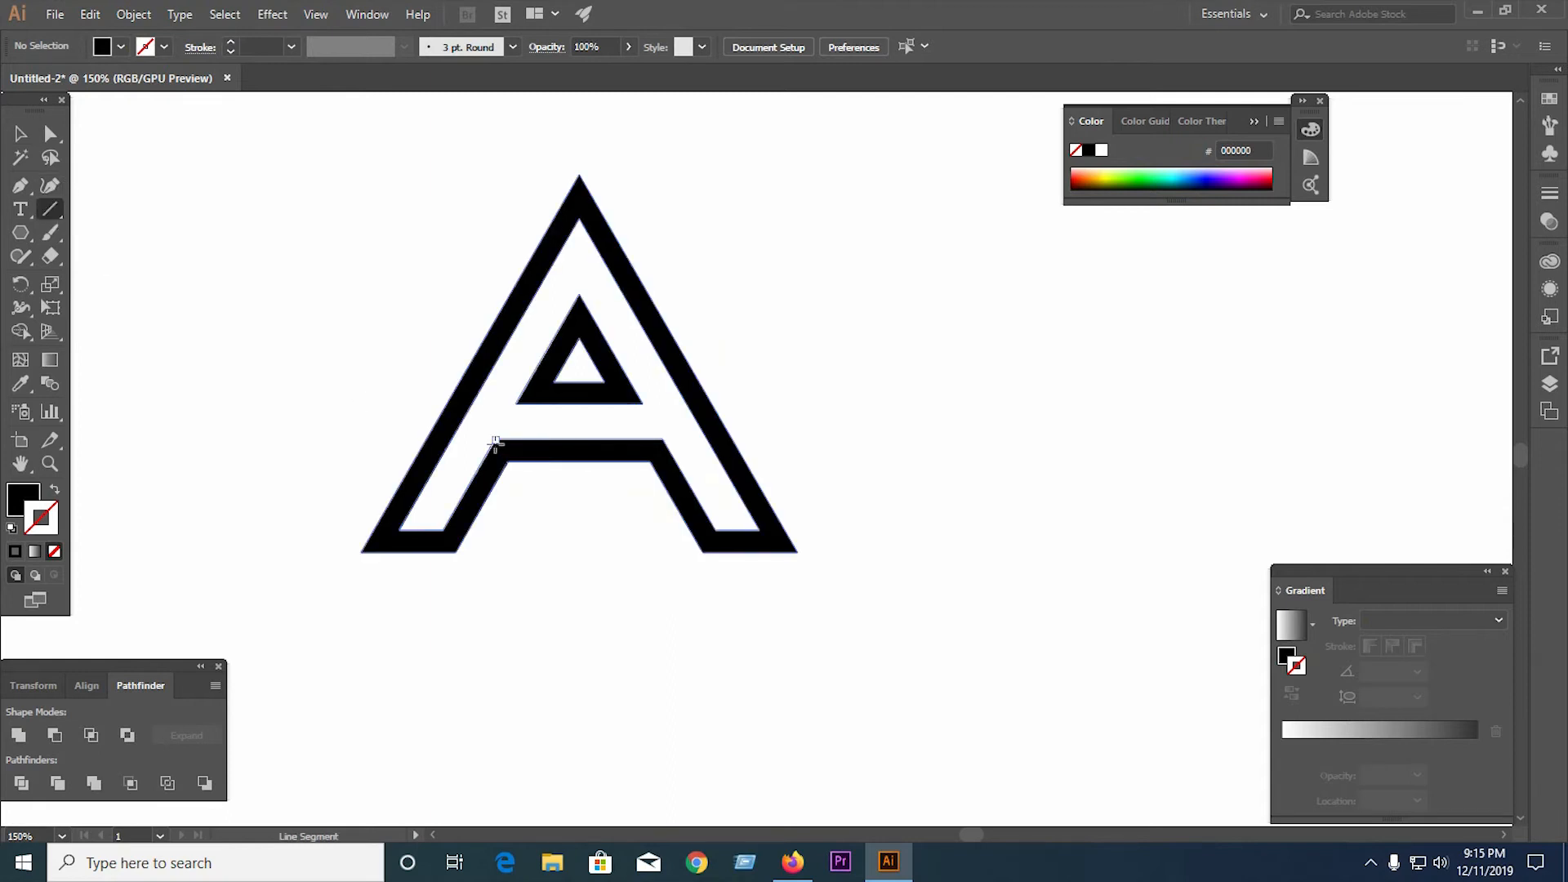
pyautogui.moveTo(496, 441); pyautogui.dragTo(319, 433)
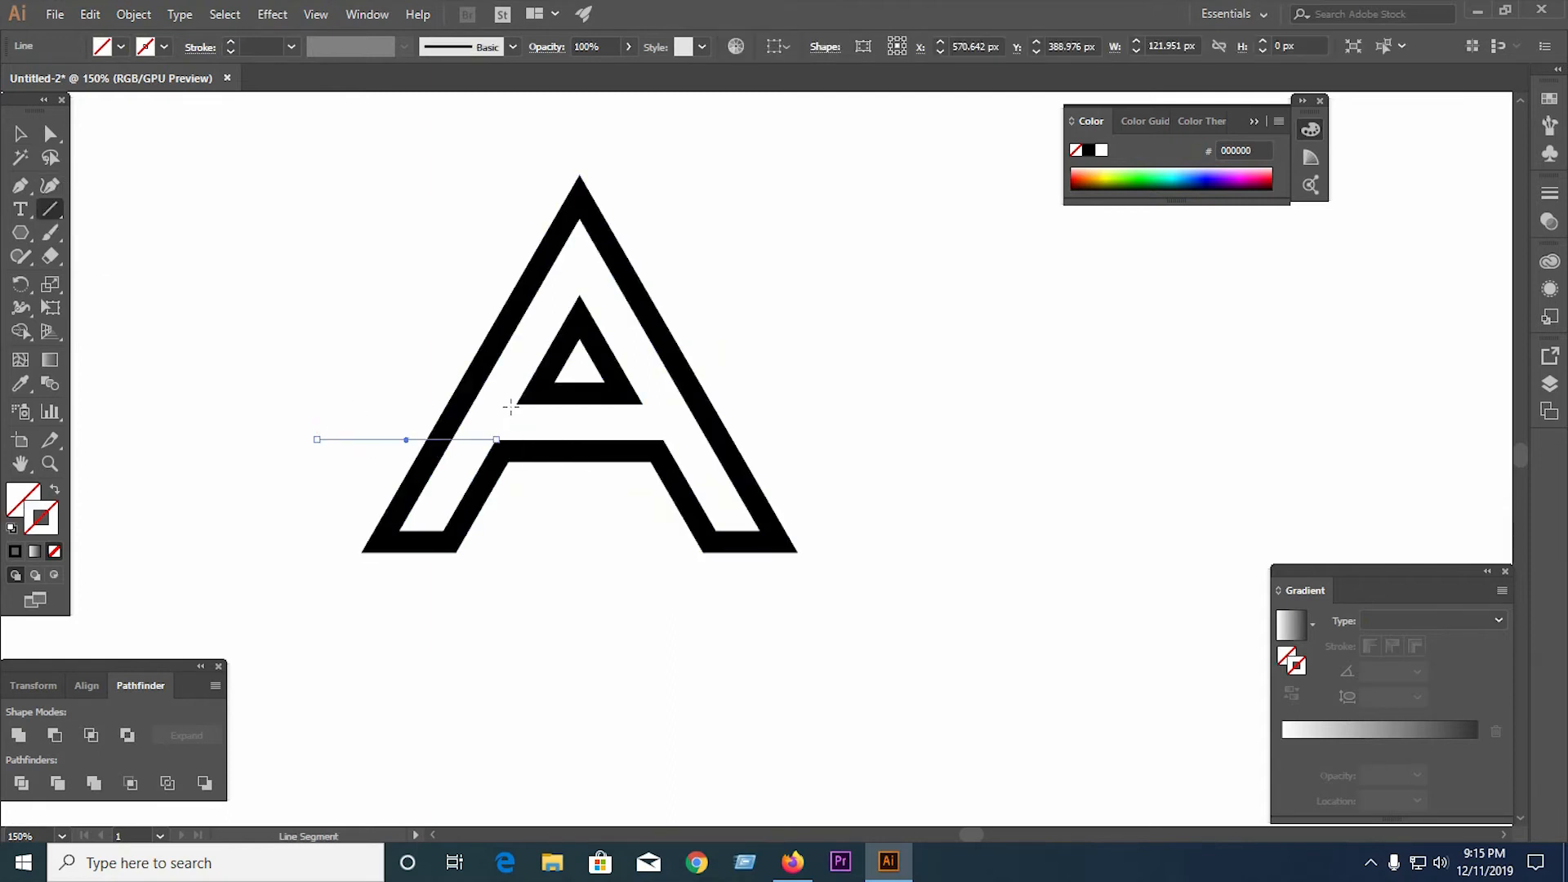
pyautogui.moveTo(516, 402); pyautogui.dragTo(340, 380)
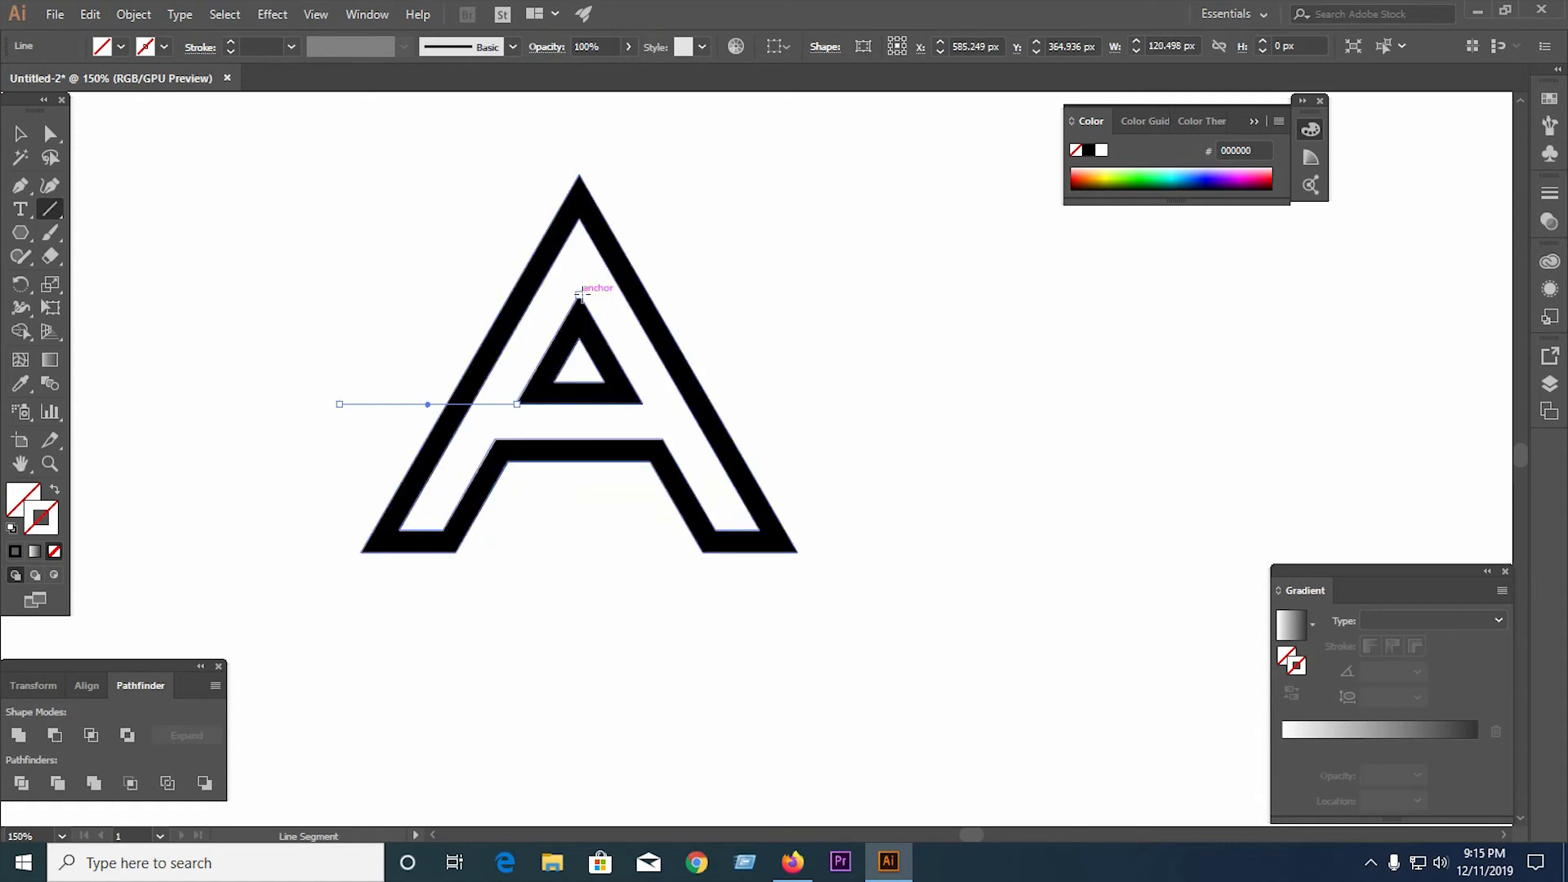
pyautogui.scroll(2, 518, 397)
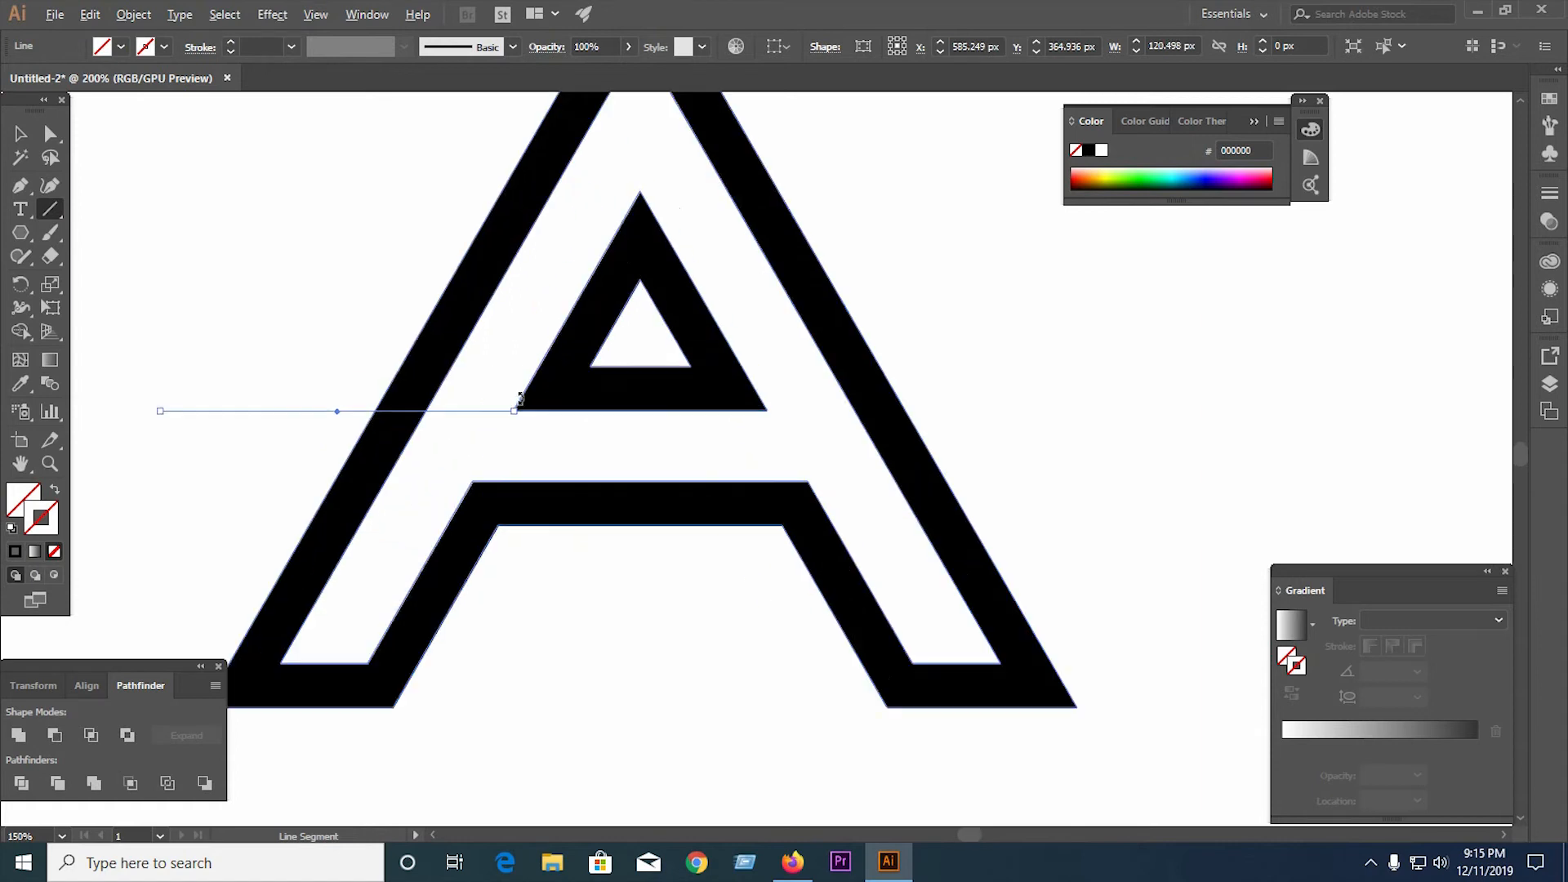
pyautogui.scroll(-2, 467, 454)
pyautogui.moveTo(312, 300); pyautogui.dragTo(315, 303)
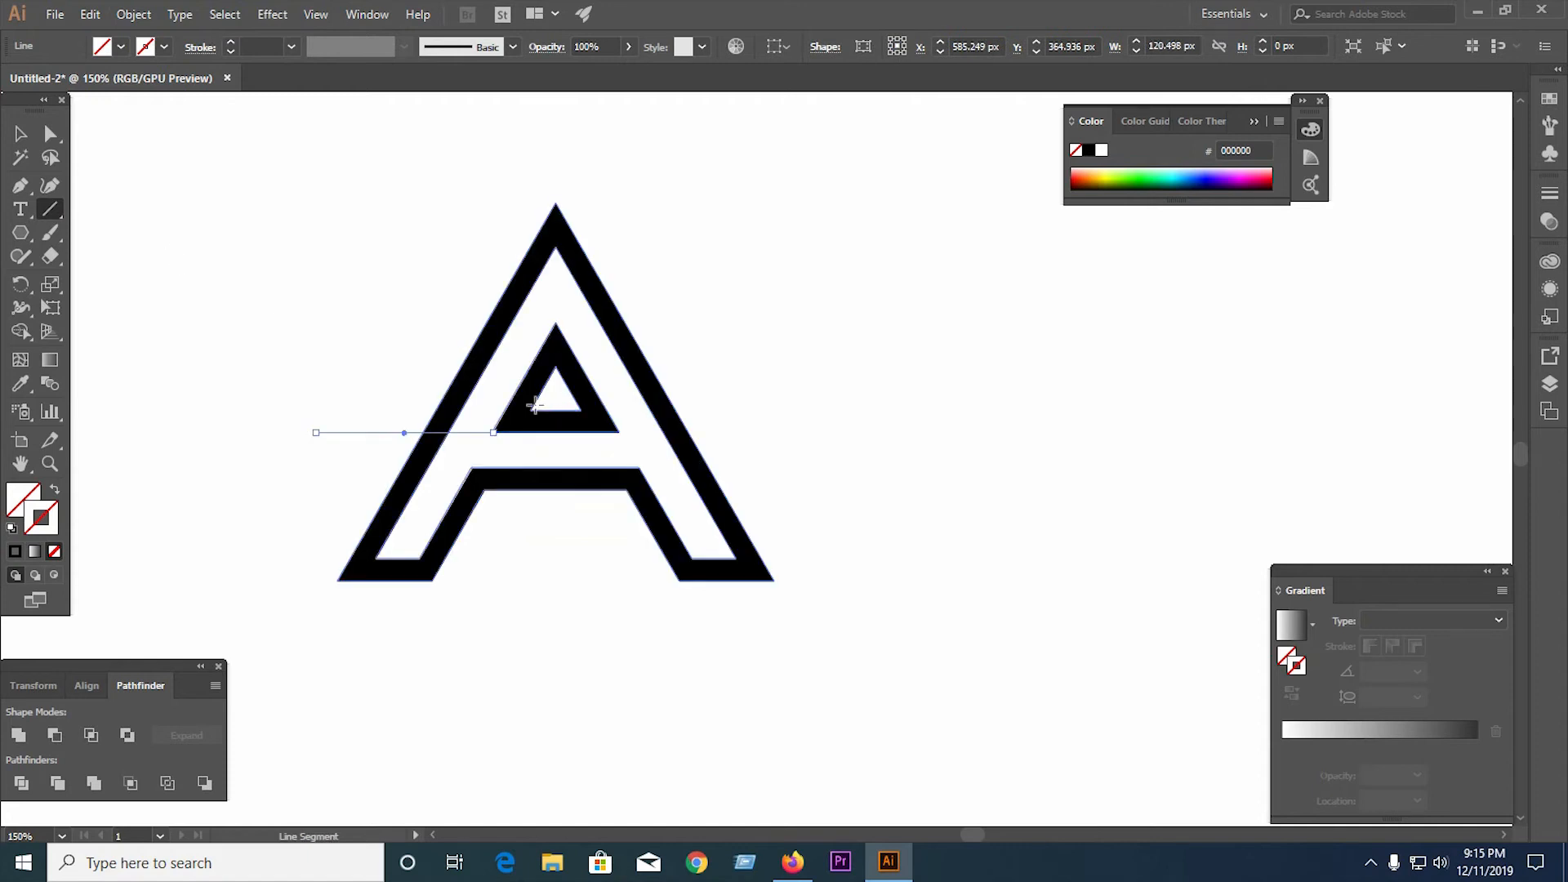
pyautogui.moveTo(531, 411)
pyautogui.mouseDown()
pyautogui.moveTo(360, 410)
pyautogui.moveTo(644, 606)
pyautogui.mouseUp()
# Divide the A along the lines into ungrouped pieces and delete the left leg's outer segment level with the crossbar
pyautogui.click(21, 133)
pyautogui.click(21, 783)
pyautogui.rightClick(469, 445)
pyautogui.click(539, 593)
pyautogui.click(542, 633)
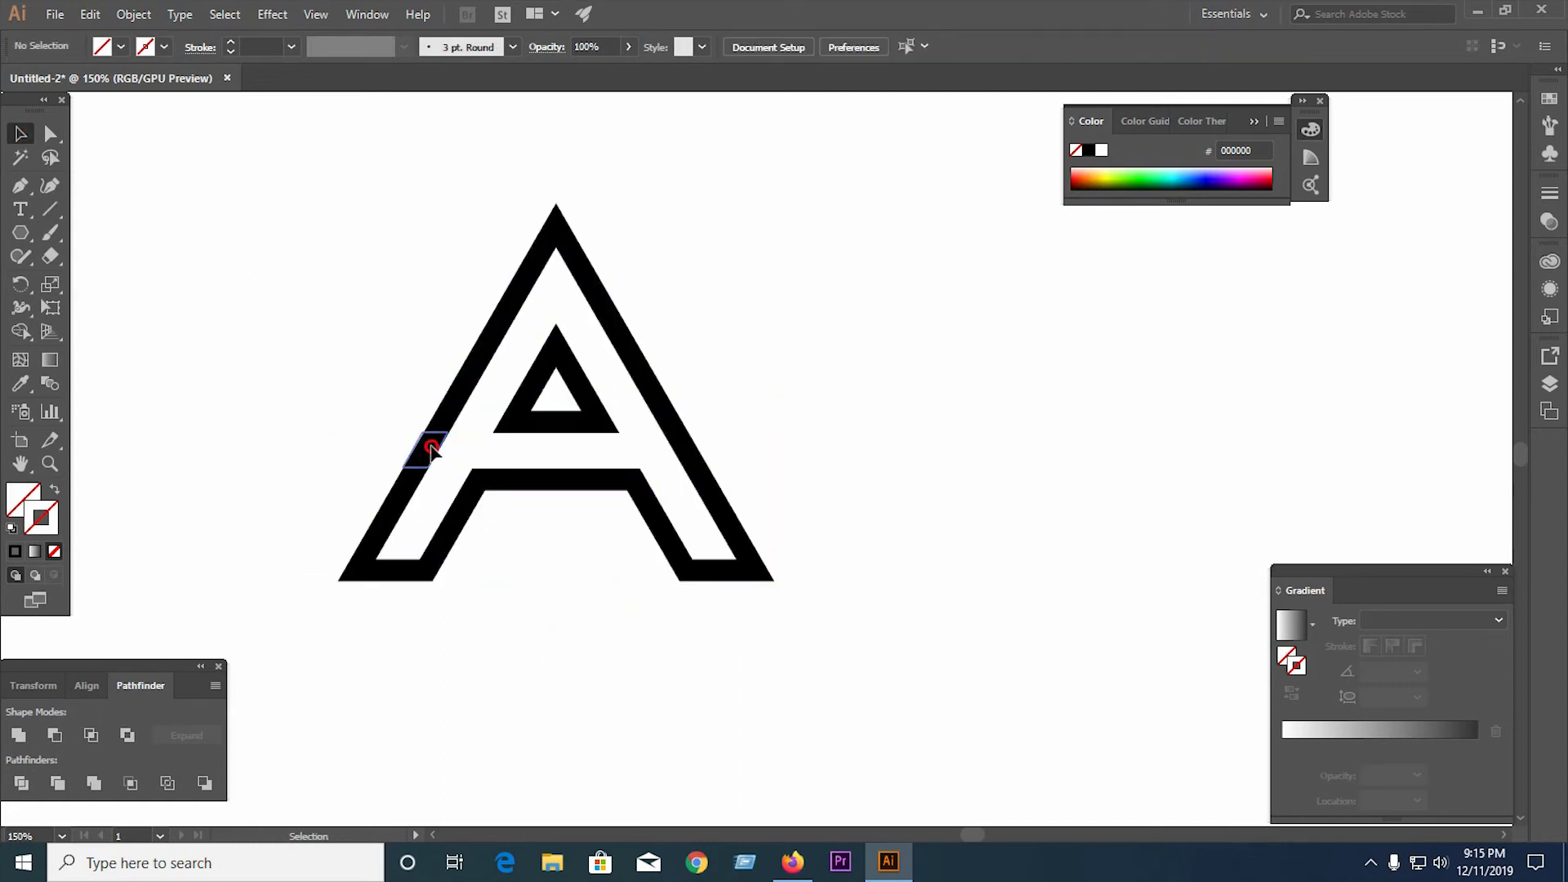
pyautogui.click(431, 449)
pyautogui.press('Delete')
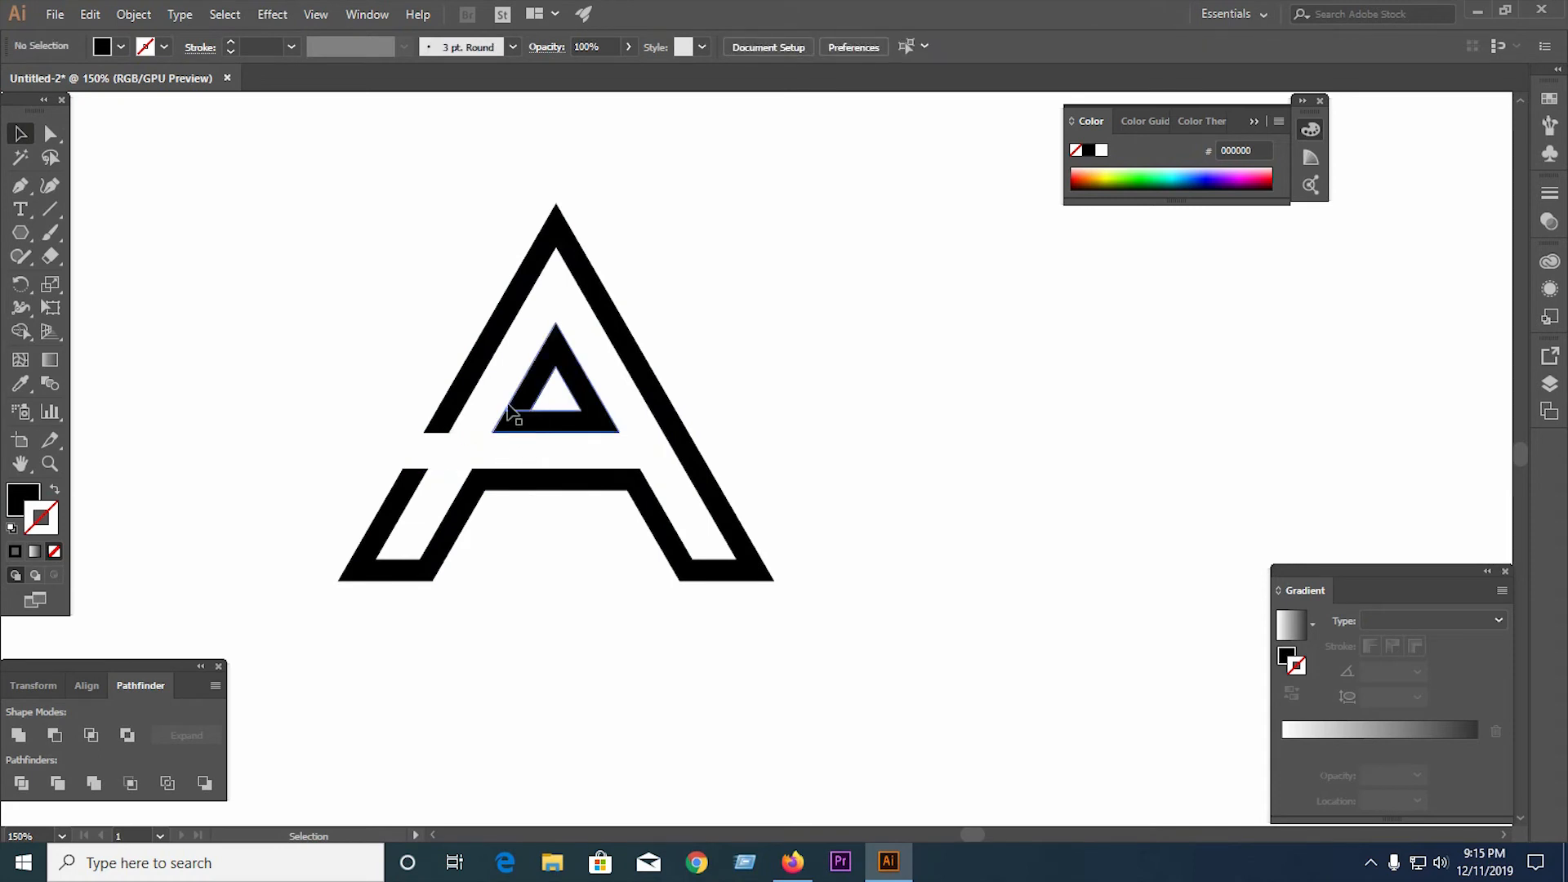
# Draw a horizontal line about 26 px long across the inner triangle's left side and divide the artwork along it into ungrouped pieces
pyautogui.click(50, 210)
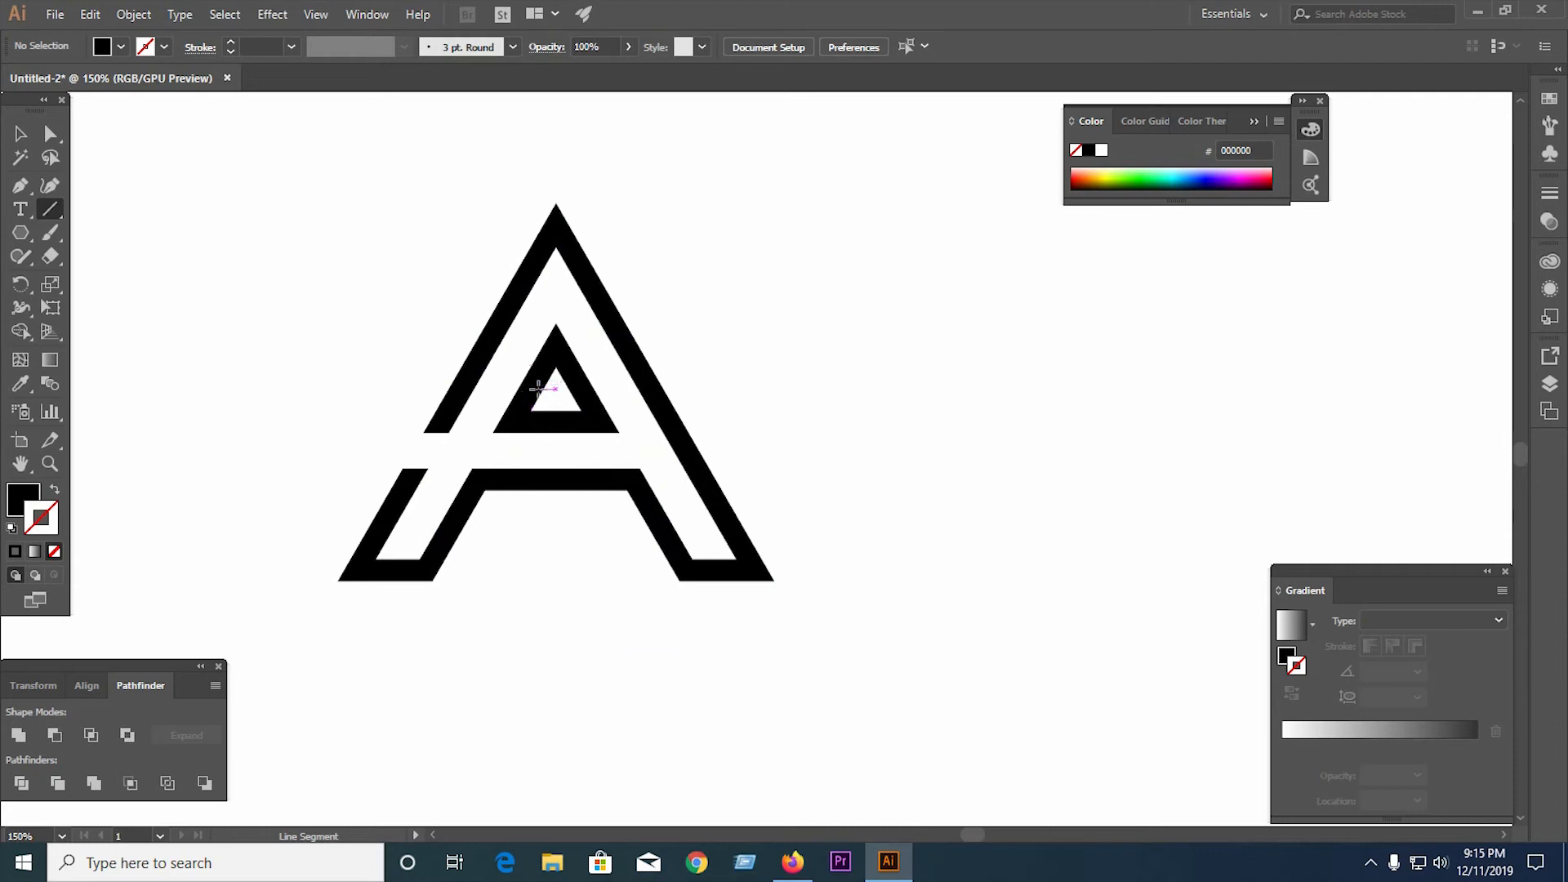
pyautogui.moveTo(545, 388); pyautogui.dragTo(506, 388)
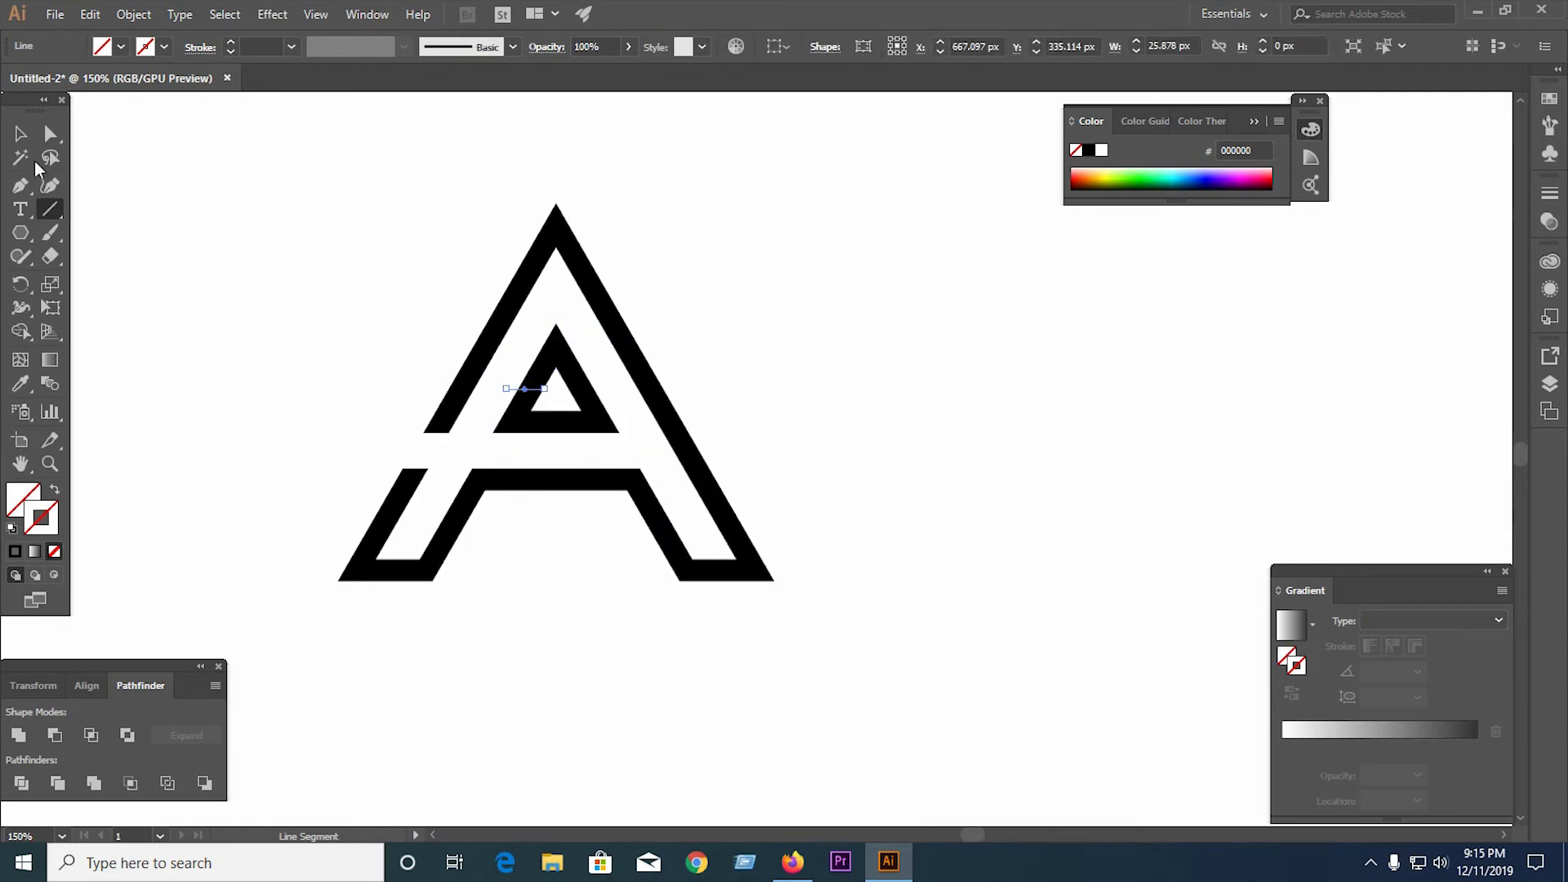
pyautogui.press('v')
pyautogui.moveTo(233, 245); pyautogui.dragTo(590, 554)
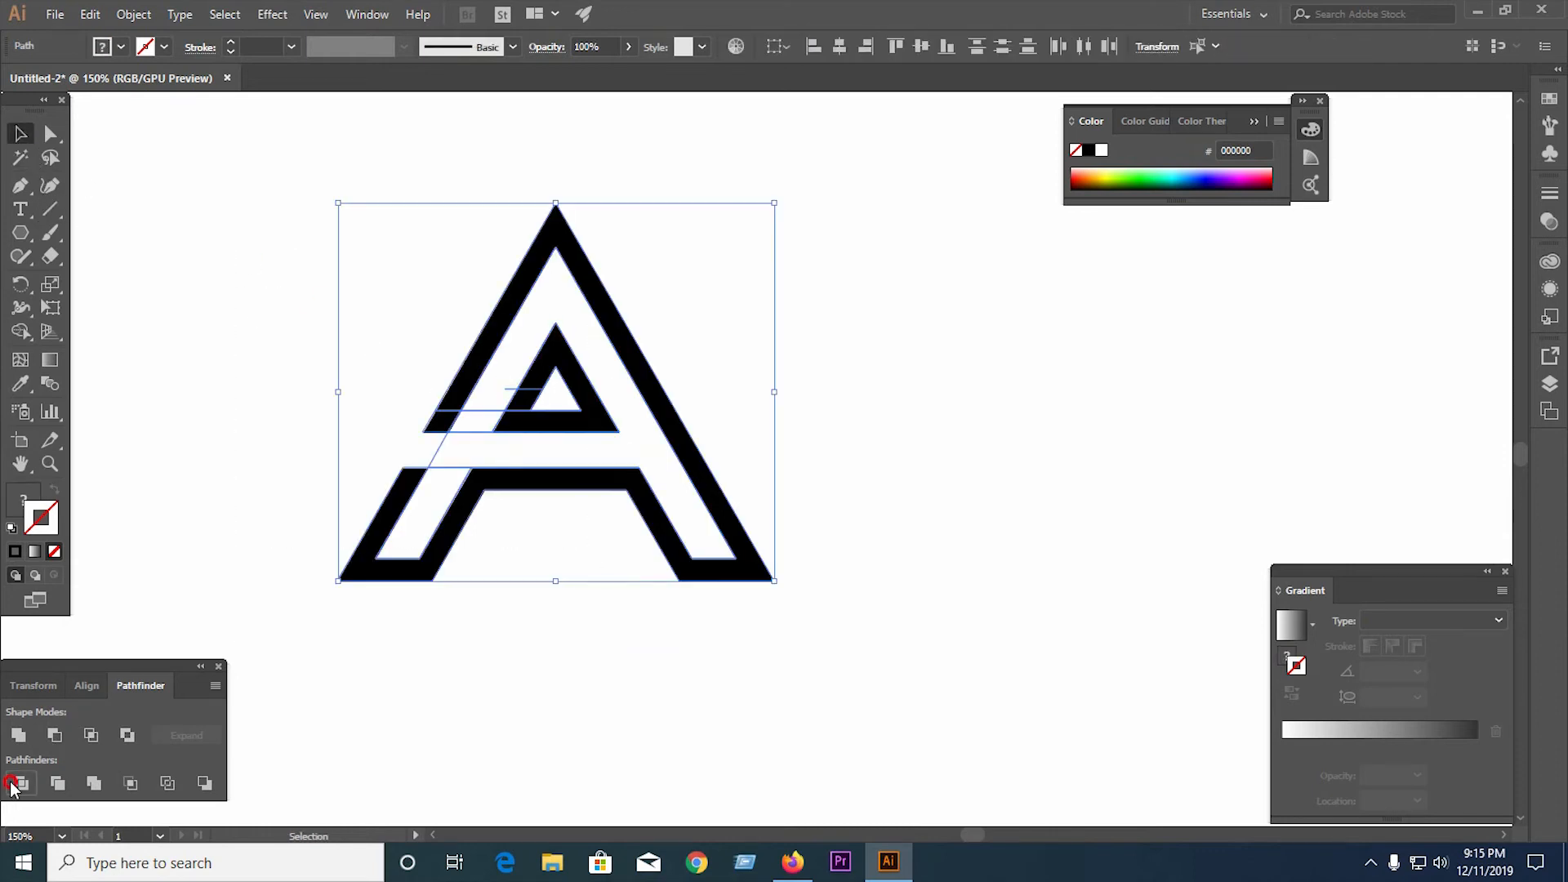
pyautogui.click(12, 785)
pyautogui.rightClick(571, 441)
pyautogui.click(640, 581)
pyautogui.click(626, 650)
# Delete the cut piece of the inner triangle's left side and the leftover unfilled pieces beside it
pyautogui.click(529, 399)
pyautogui.press('Delete')
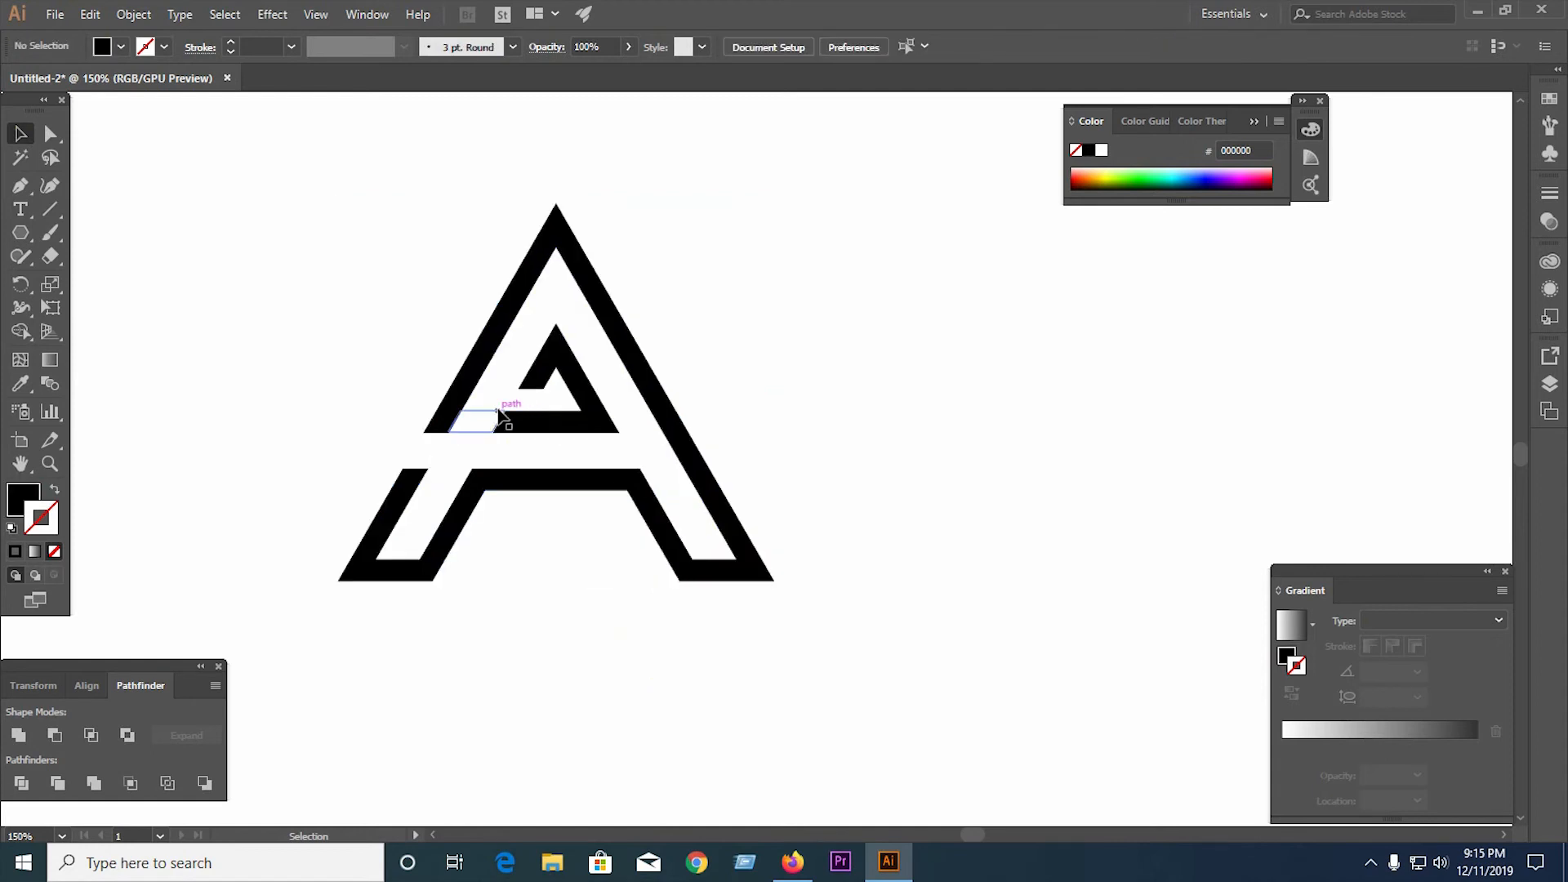
pyautogui.click(498, 410)
pyautogui.press('Delete')
pyautogui.click(496, 411)
pyautogui.press('Delete')
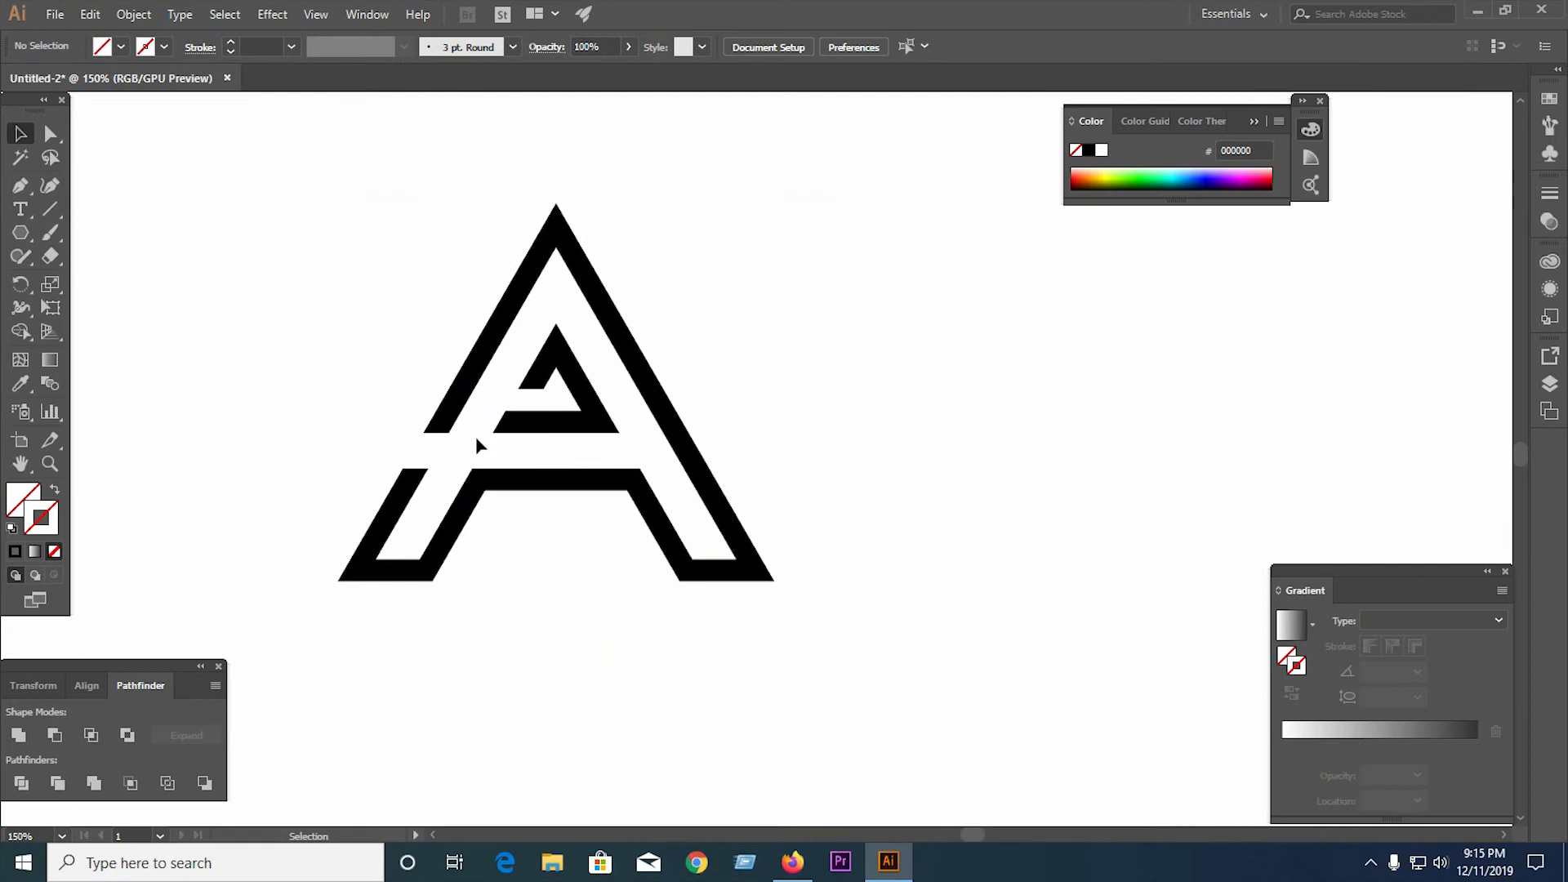
# Extend the inner triangle's lower bar to join the A's left leg by moving its two left anchor points onto the leg
pyautogui.click(50, 133)
pyautogui.scroll(3, 507, 433)
pyautogui.click(478, 452)
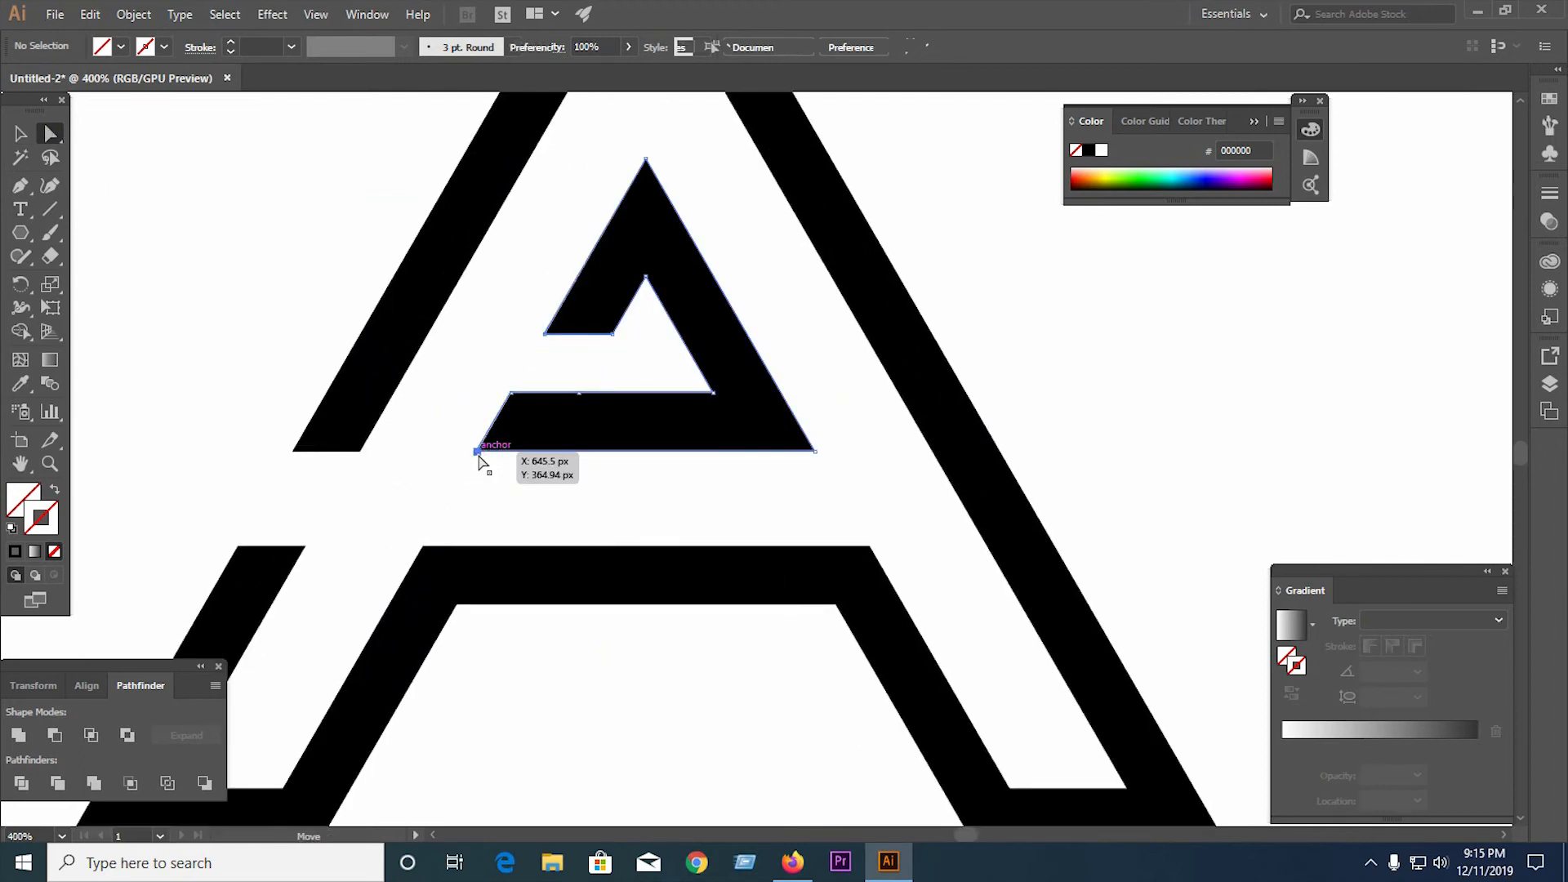
pyautogui.moveTo(478, 453); pyautogui.dragTo(293, 450)
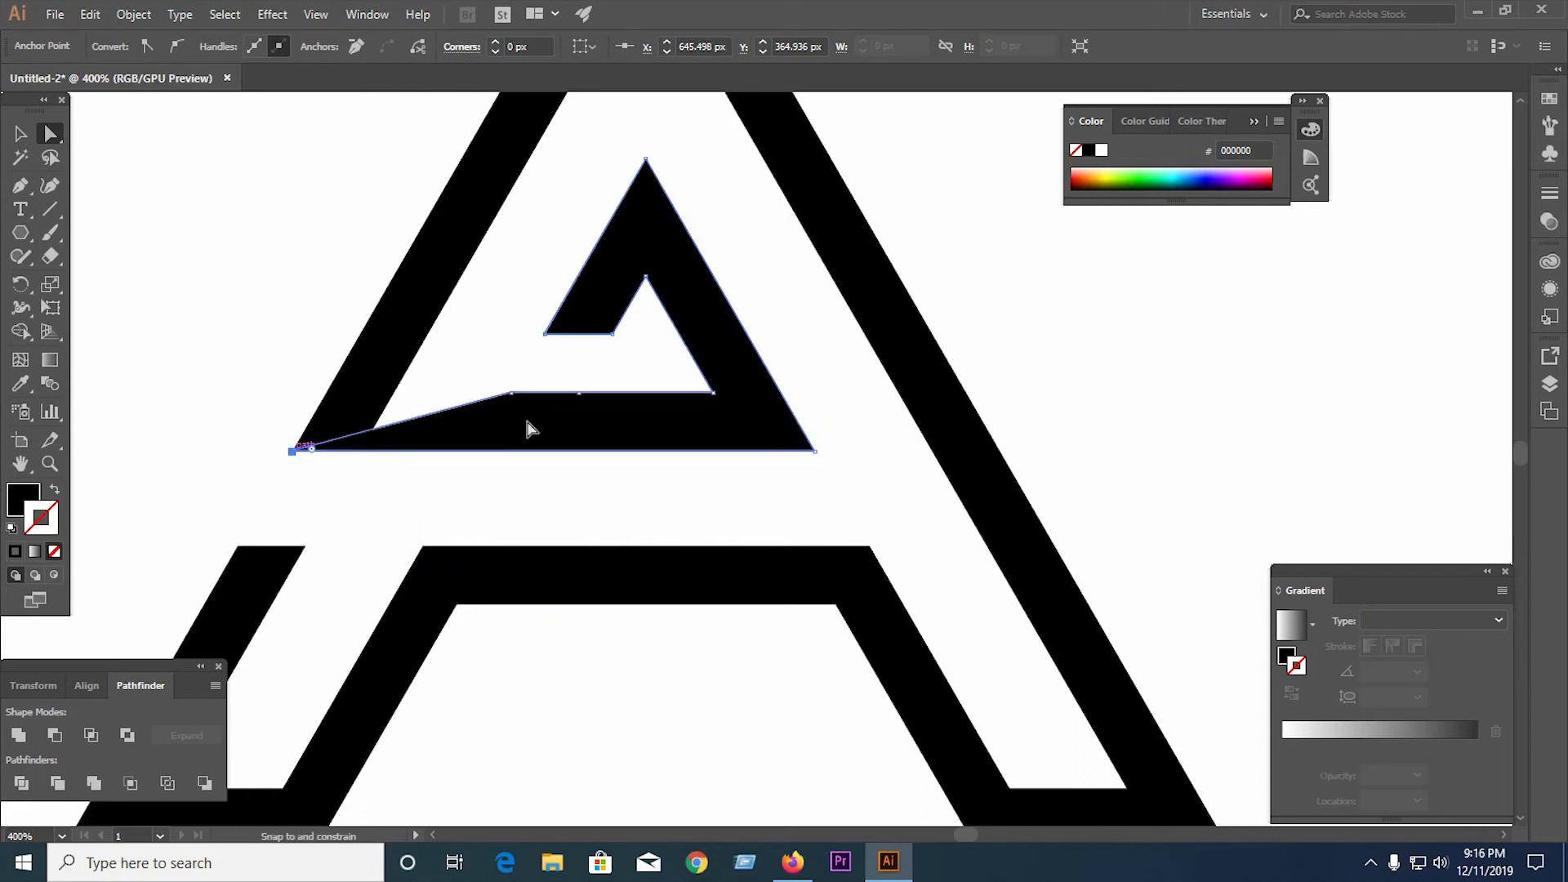
pyautogui.moveTo(514, 395); pyautogui.dragTo(330, 392)
pyautogui.click(297, 432)
pyautogui.scroll(-2, 460, 543)
pyautogui.click(580, 679)
pyautogui.scroll(-2, 589, 621)
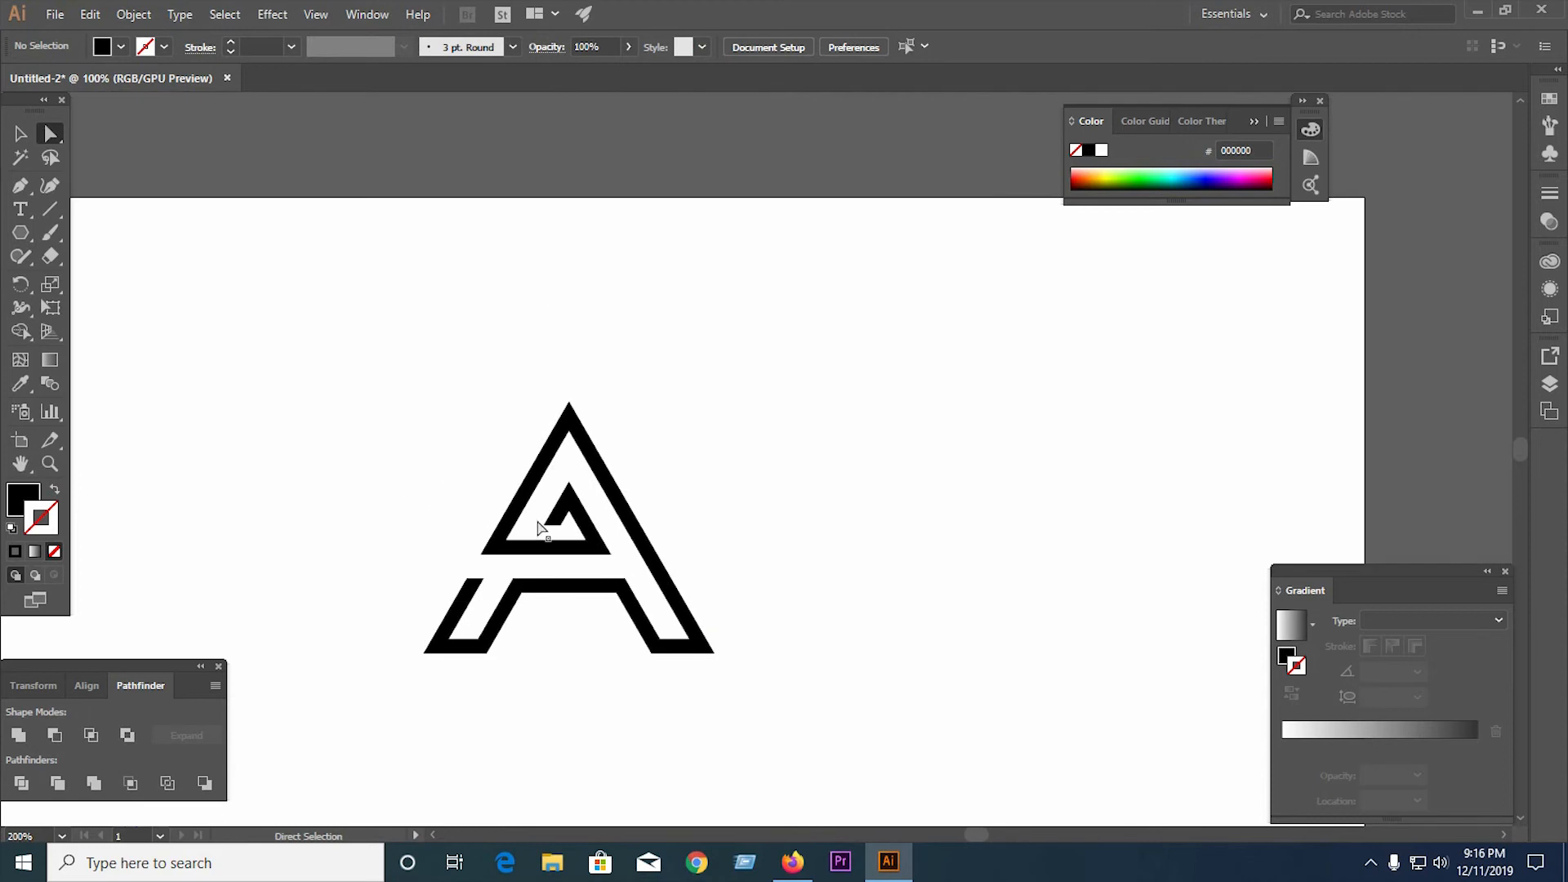
pyautogui.click(20, 185)
pyautogui.scroll(3, 662, 472)
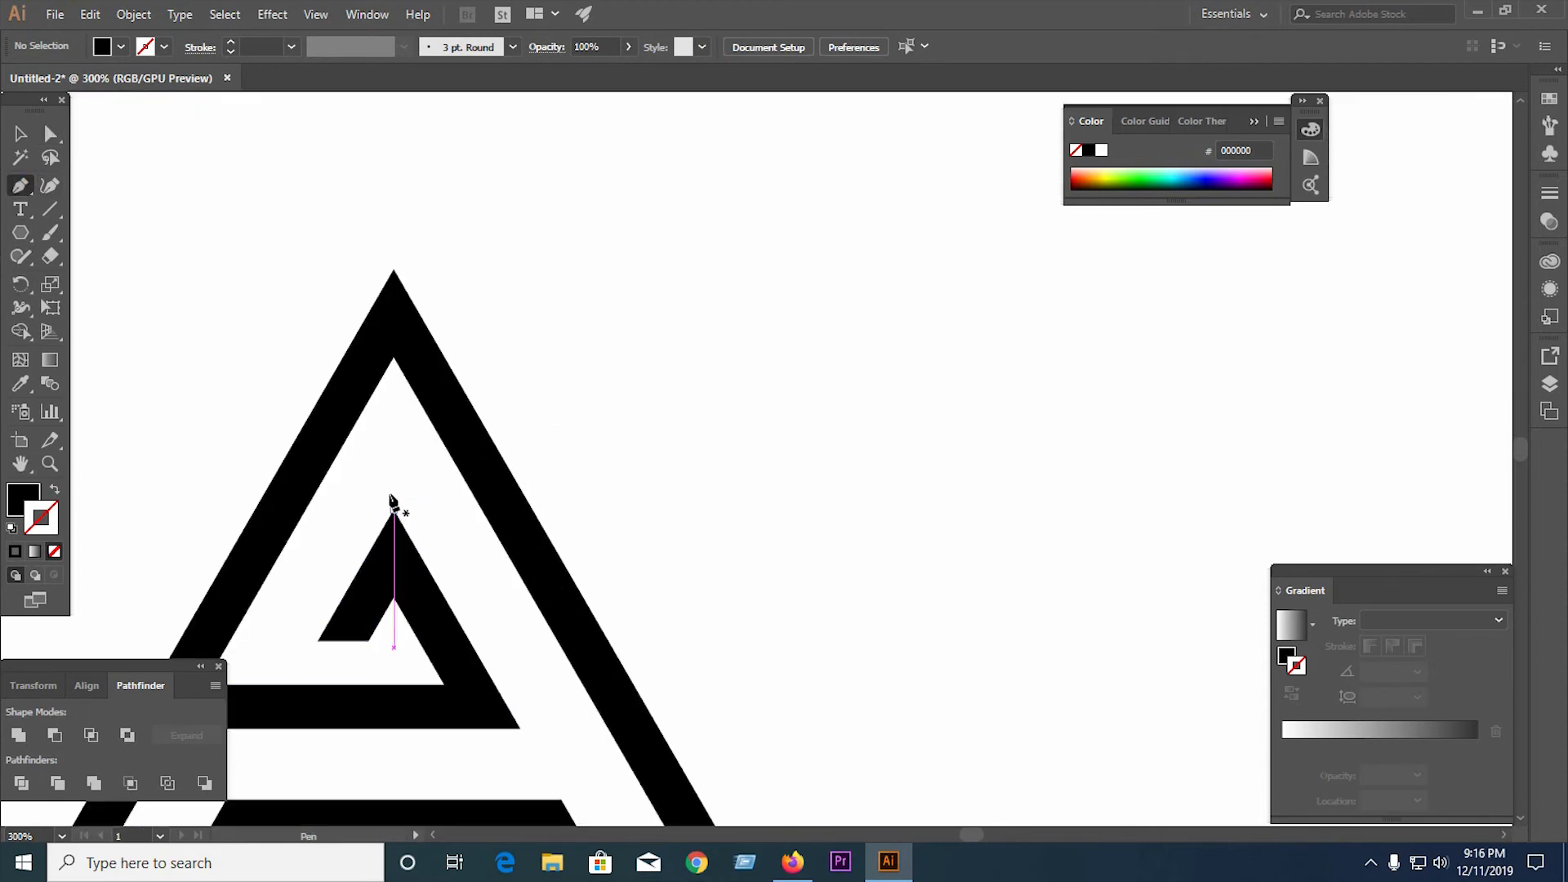
pyautogui.scroll(-2, 525, 608)
pyautogui.scroll(2, 351, 647)
pyautogui.moveTo(382, 643); pyautogui.dragTo(629, 211)
pyautogui.hotkey('ctrl', 'z')
# Draw two parallel diagonal lines across the A's right leg, extending the left leg's inner edge and the inner triangle's left outer edge upward
pyautogui.click(55, 210)
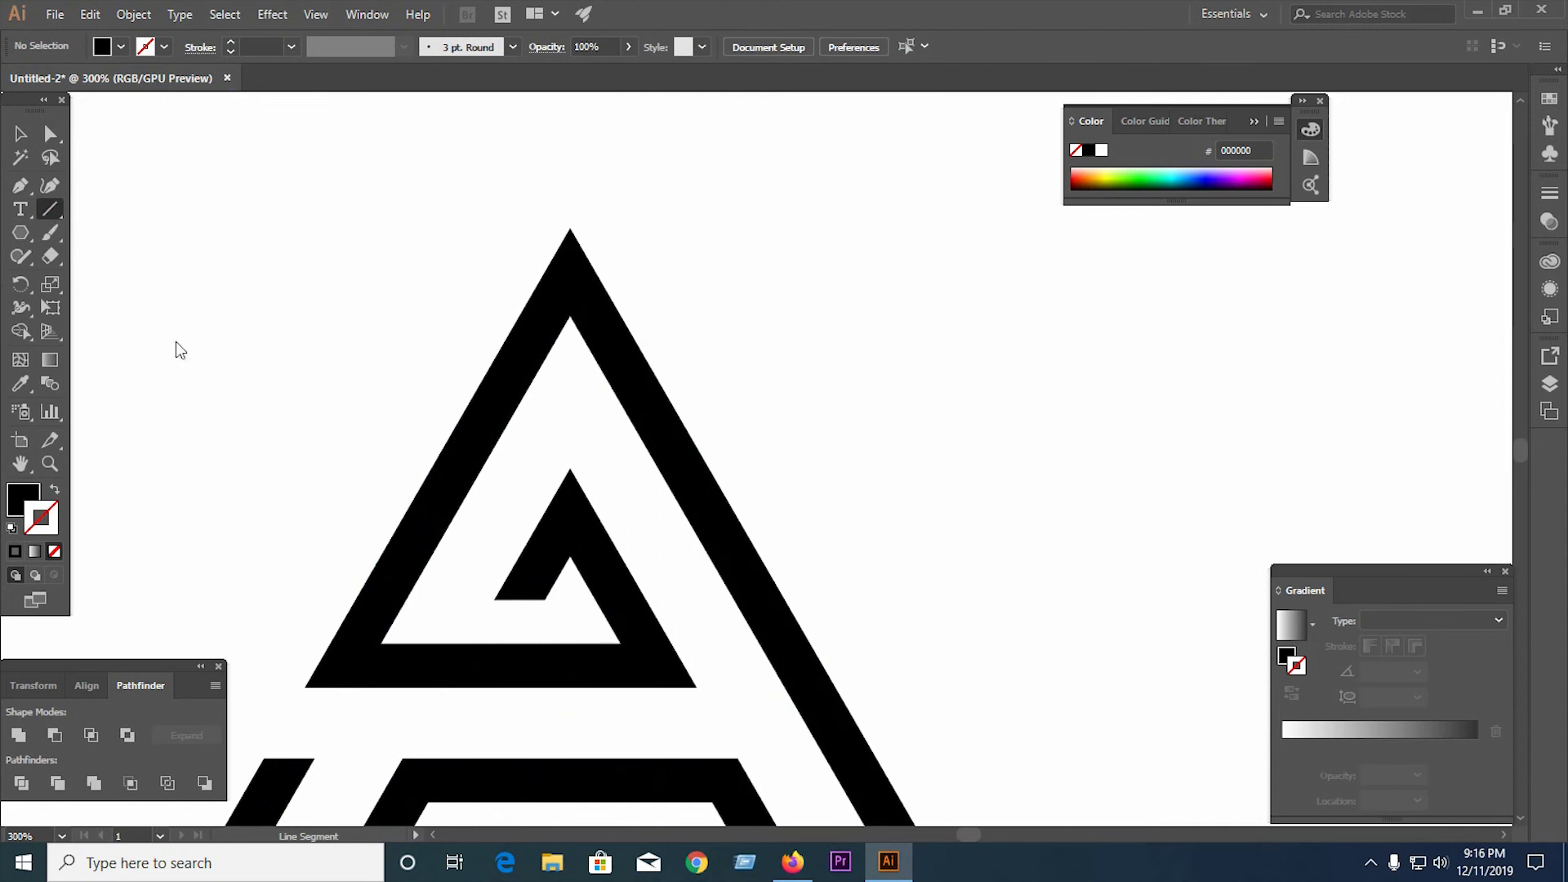
pyautogui.moveTo(382, 643); pyautogui.dragTo(669, 146)
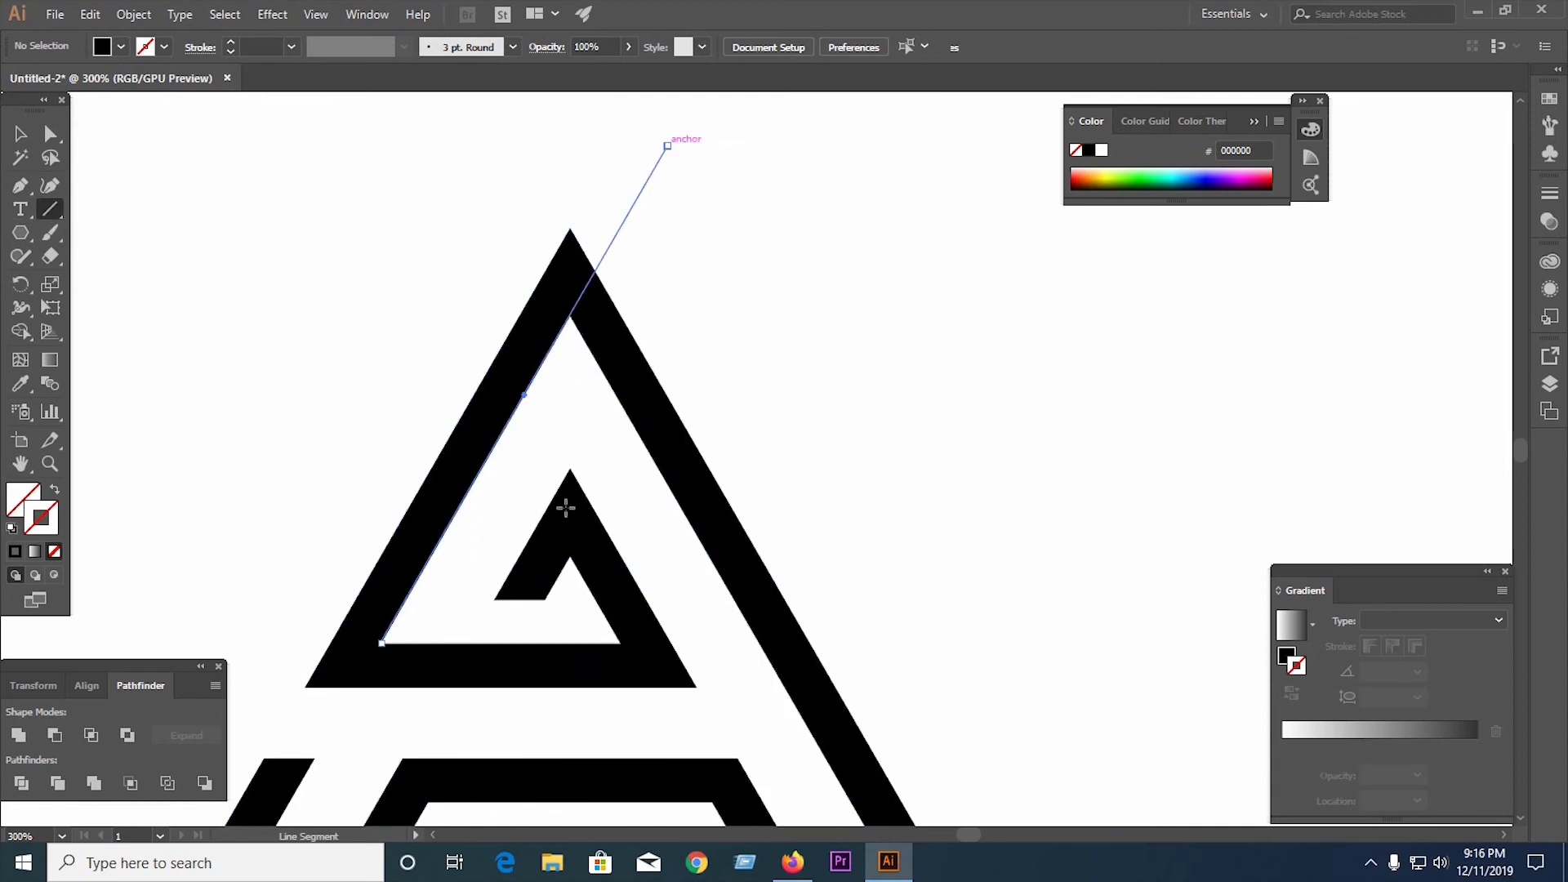
pyautogui.moveTo(495, 600); pyautogui.dragTo(727, 200)
# Divide the artwork along the diagonal lines into ungrouped pieces and delete the right leg's segment between them near the apex
pyautogui.click(20, 134)
pyautogui.hotkey('ctrl', 'a')
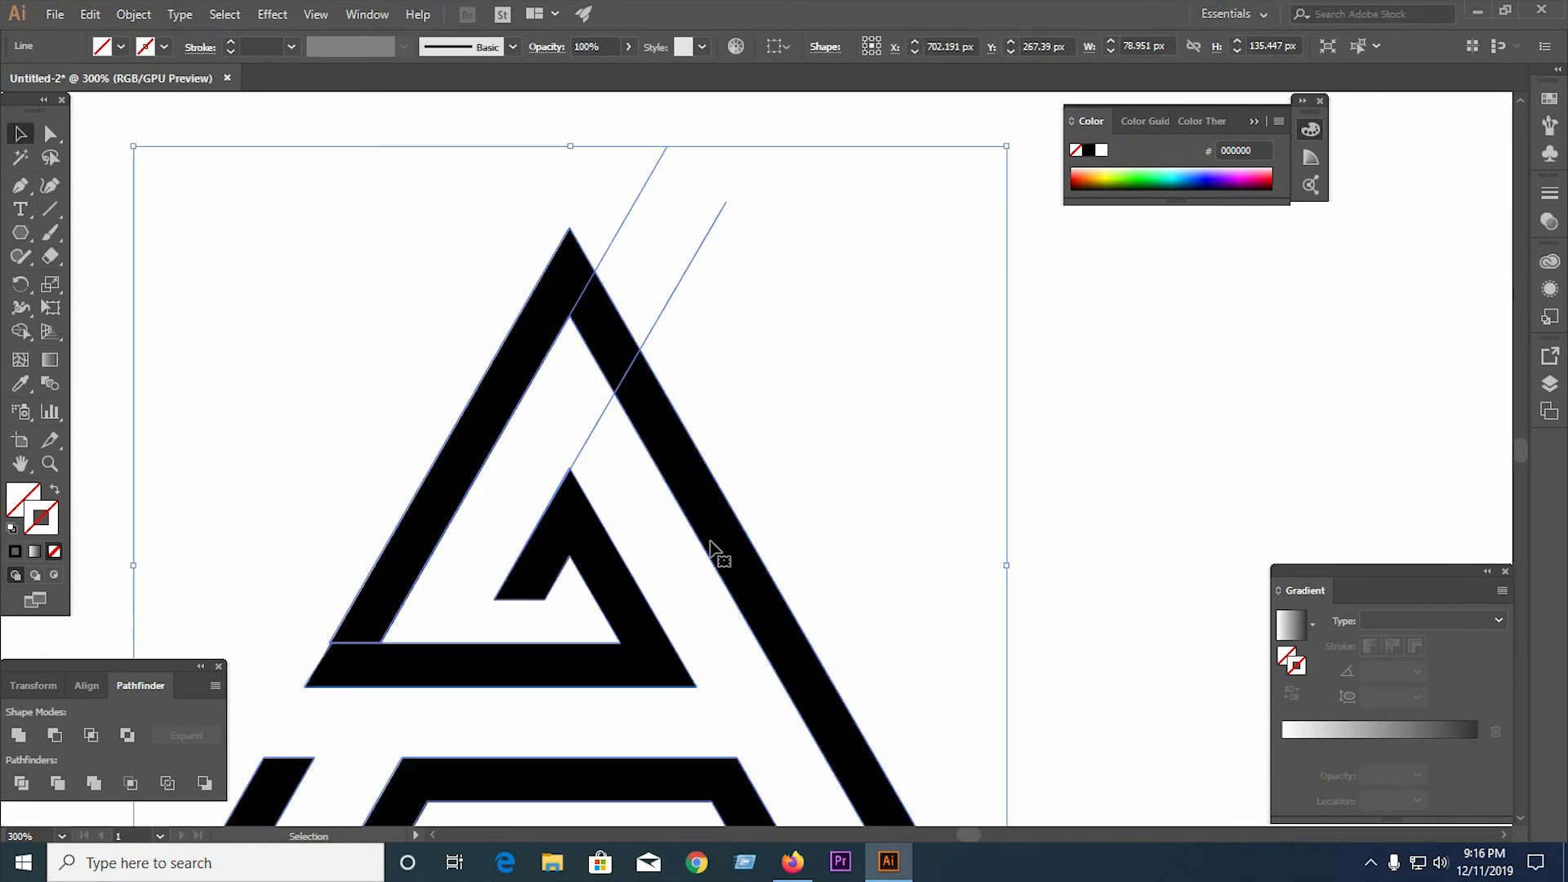
pyautogui.click(18, 786)
pyautogui.rightClick(459, 539)
pyautogui.click(503, 645)
pyautogui.click(294, 411)
pyautogui.click(603, 344)
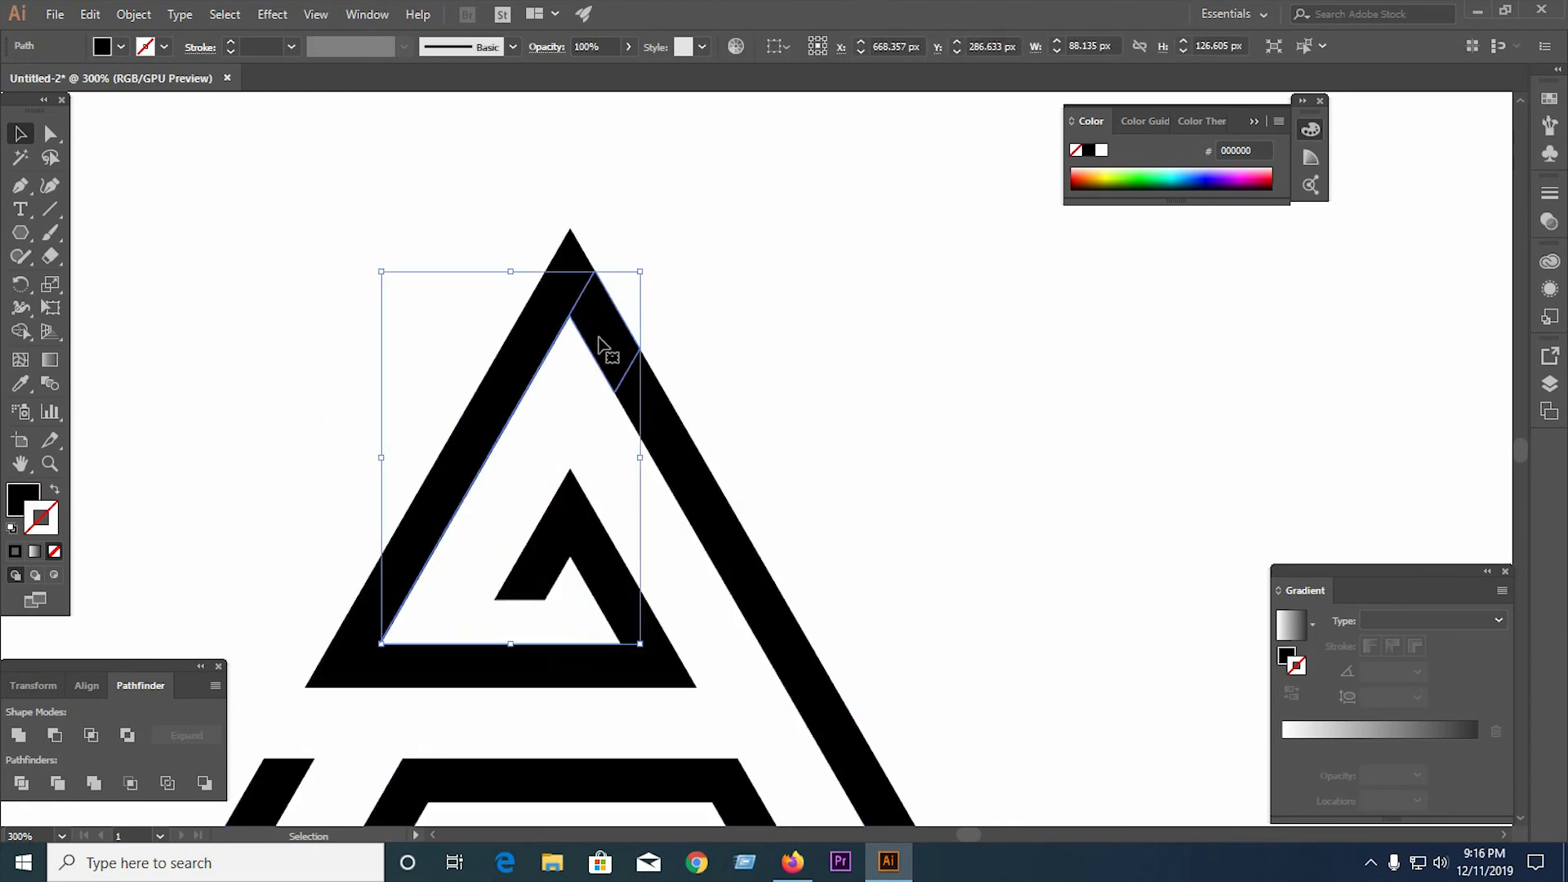
pyautogui.press('Delete')
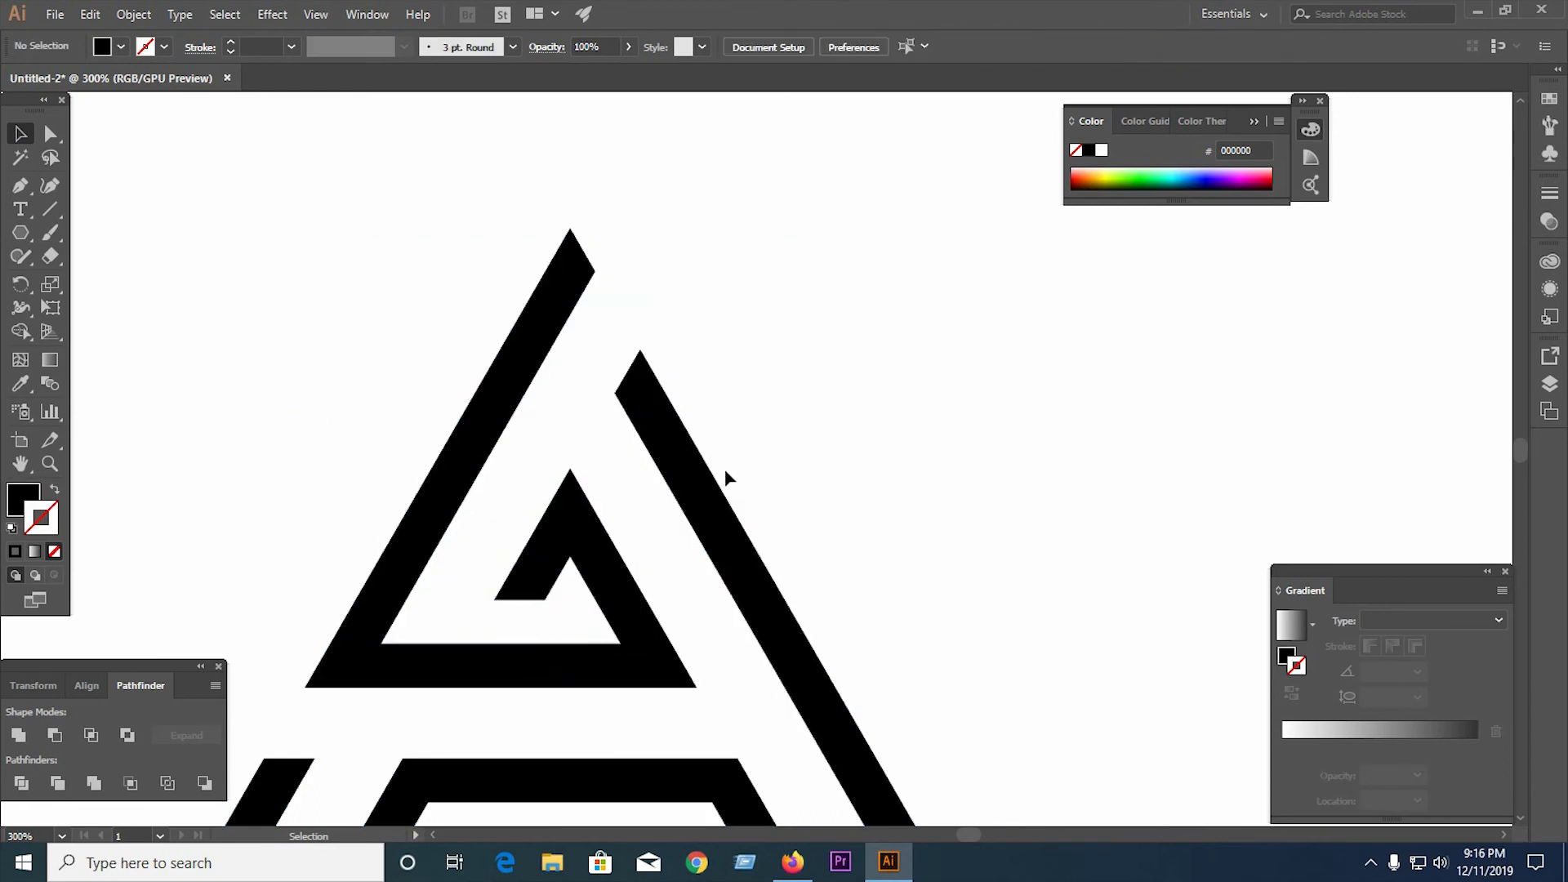
# Delete the leftover unfilled pieces inside the A's upper triangle, around the inner triangle and its cut end
pyautogui.hotkey('ctrl', '1')
pyautogui.moveTo(410, 320); pyautogui.dragTo(937, 672)
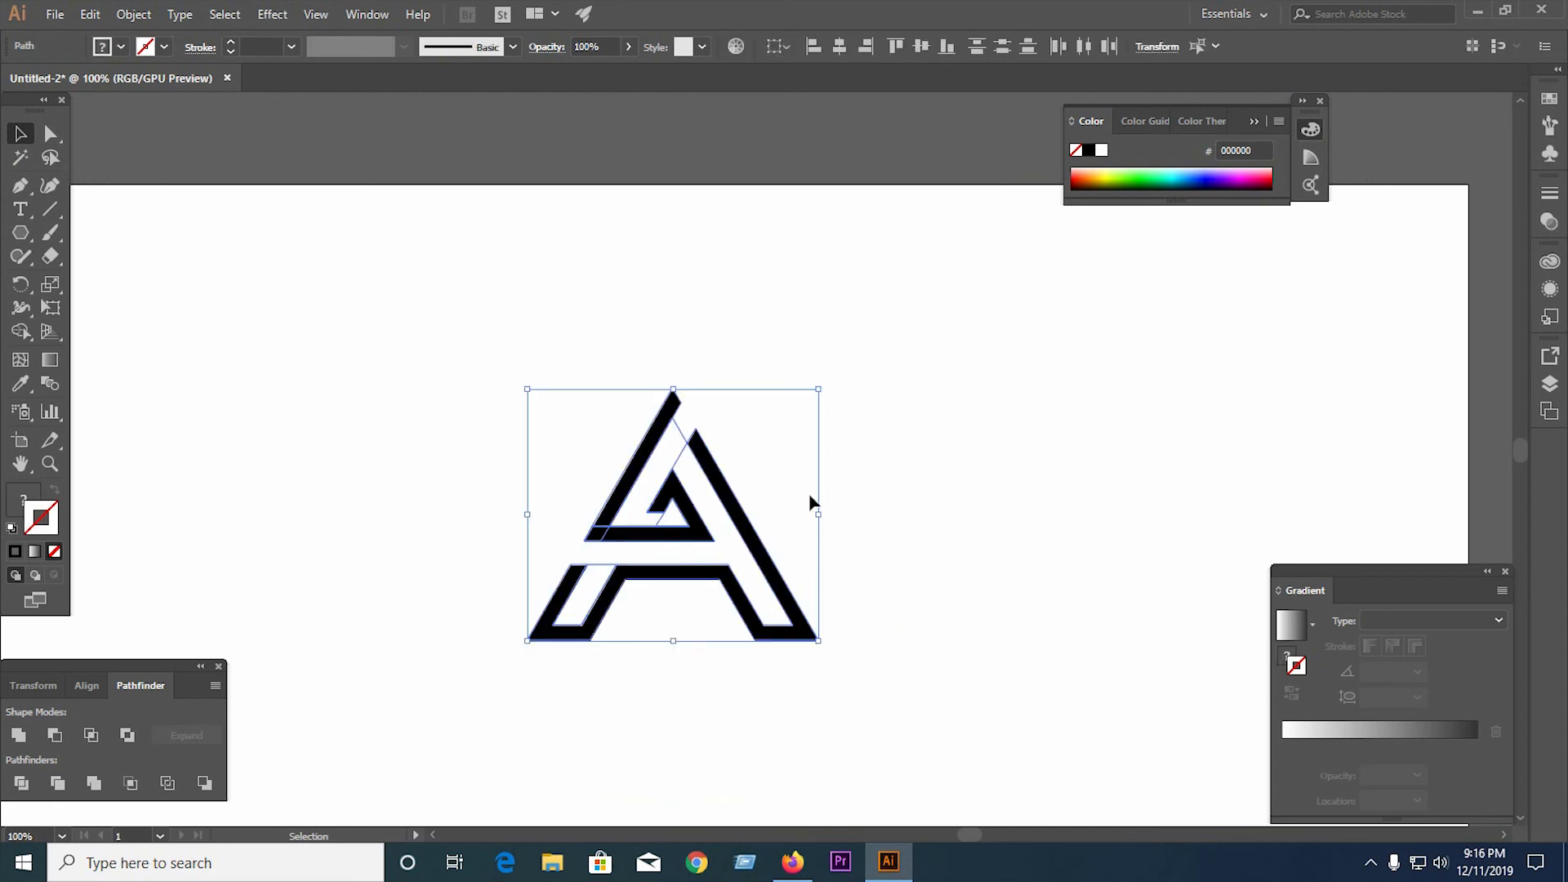
pyautogui.click(753, 419)
pyautogui.click(683, 435)
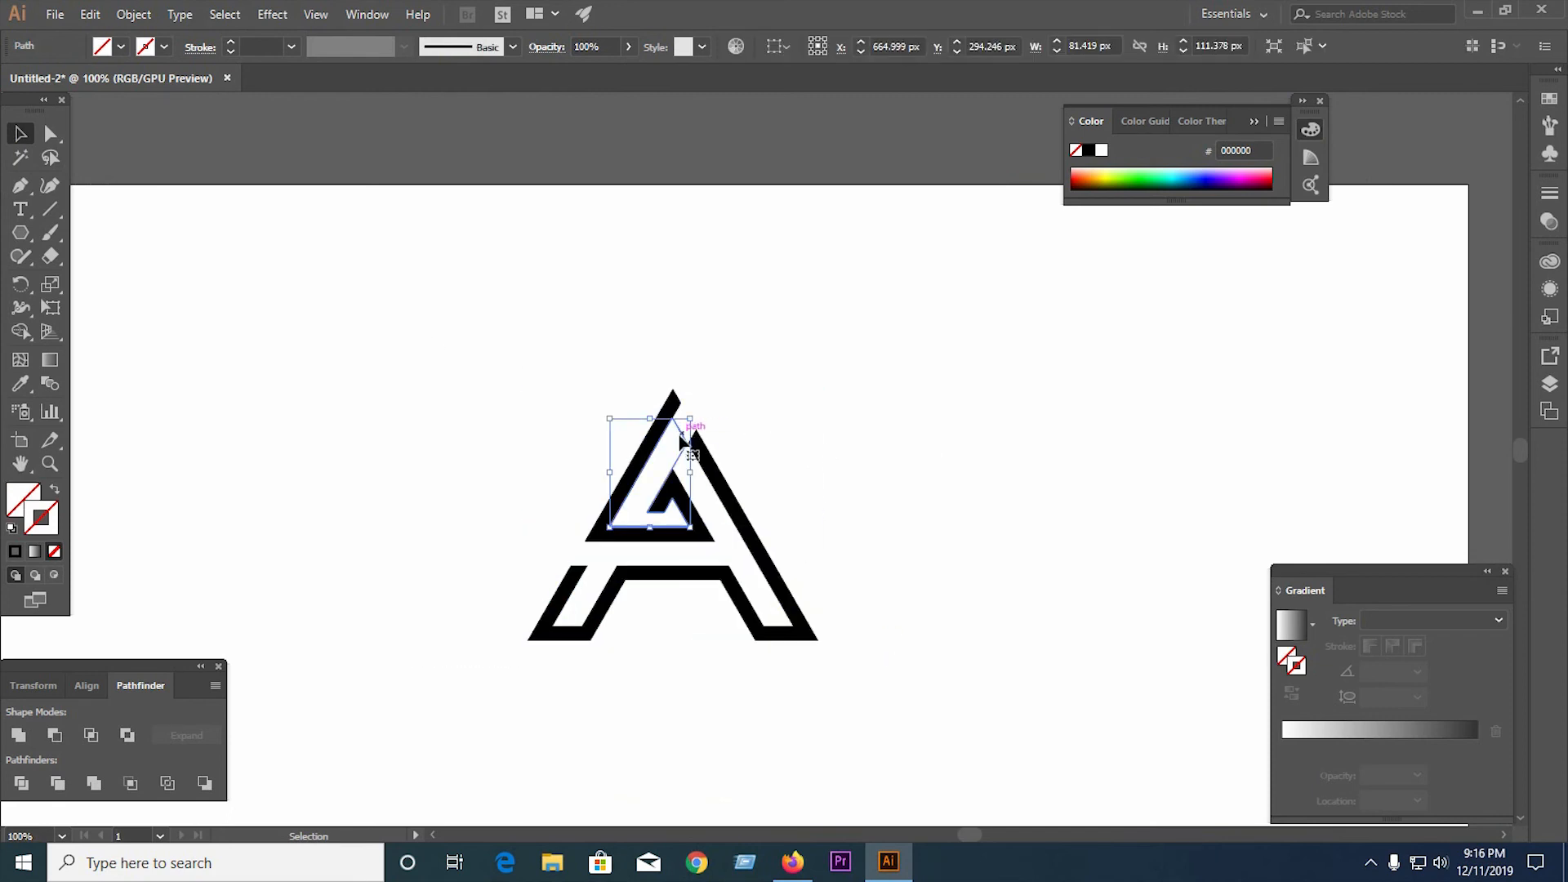
pyautogui.press('Delete')
pyautogui.moveTo(414, 384); pyautogui.dragTo(868, 774)
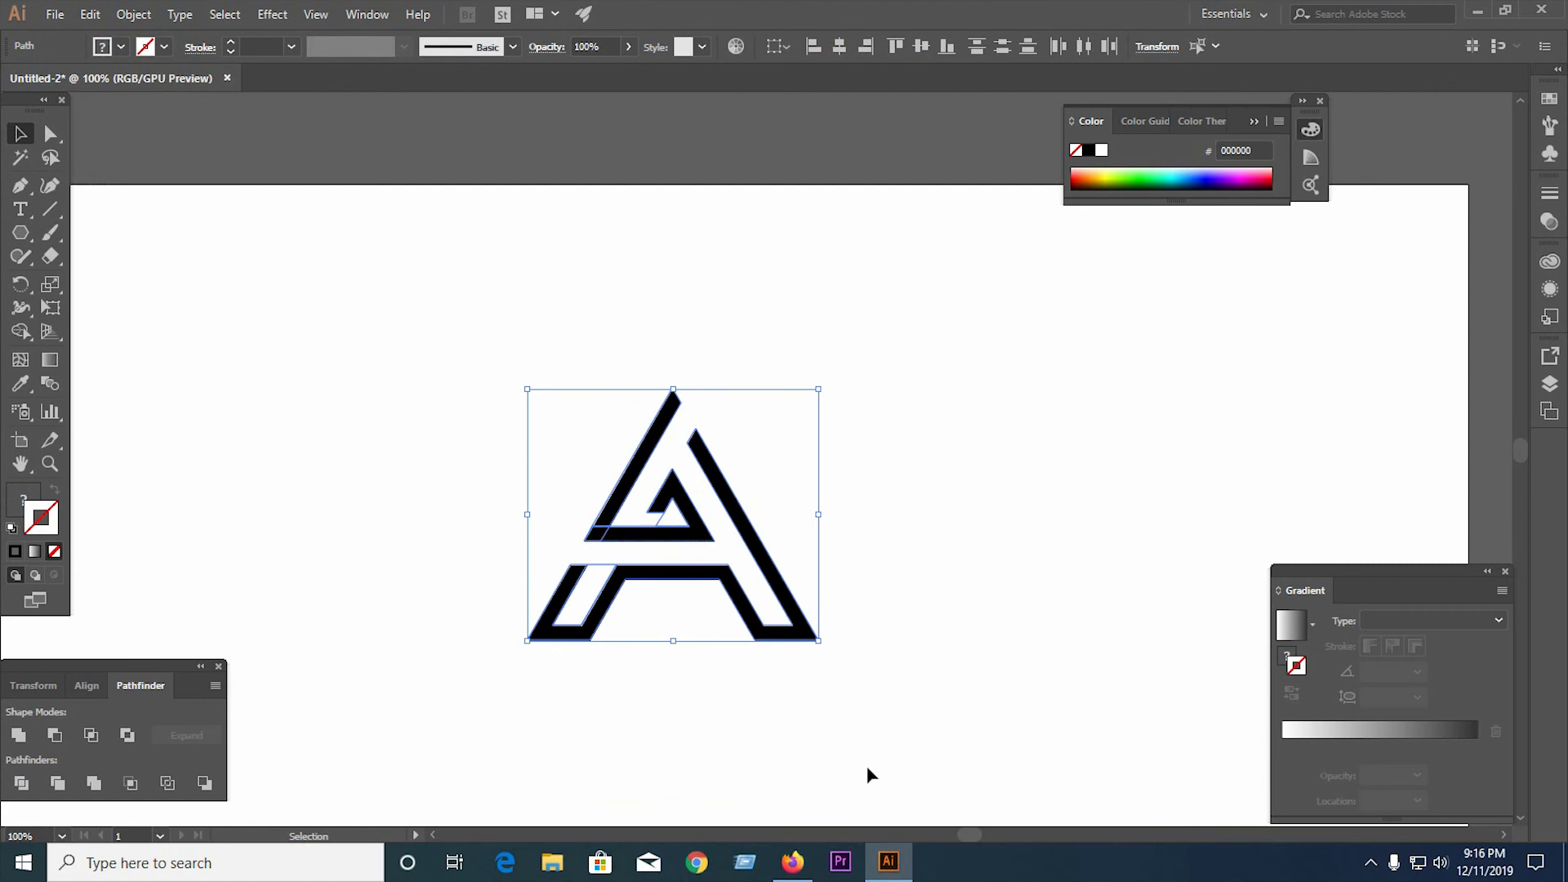
pyautogui.scroll(5, 670, 529)
pyautogui.click(617, 502)
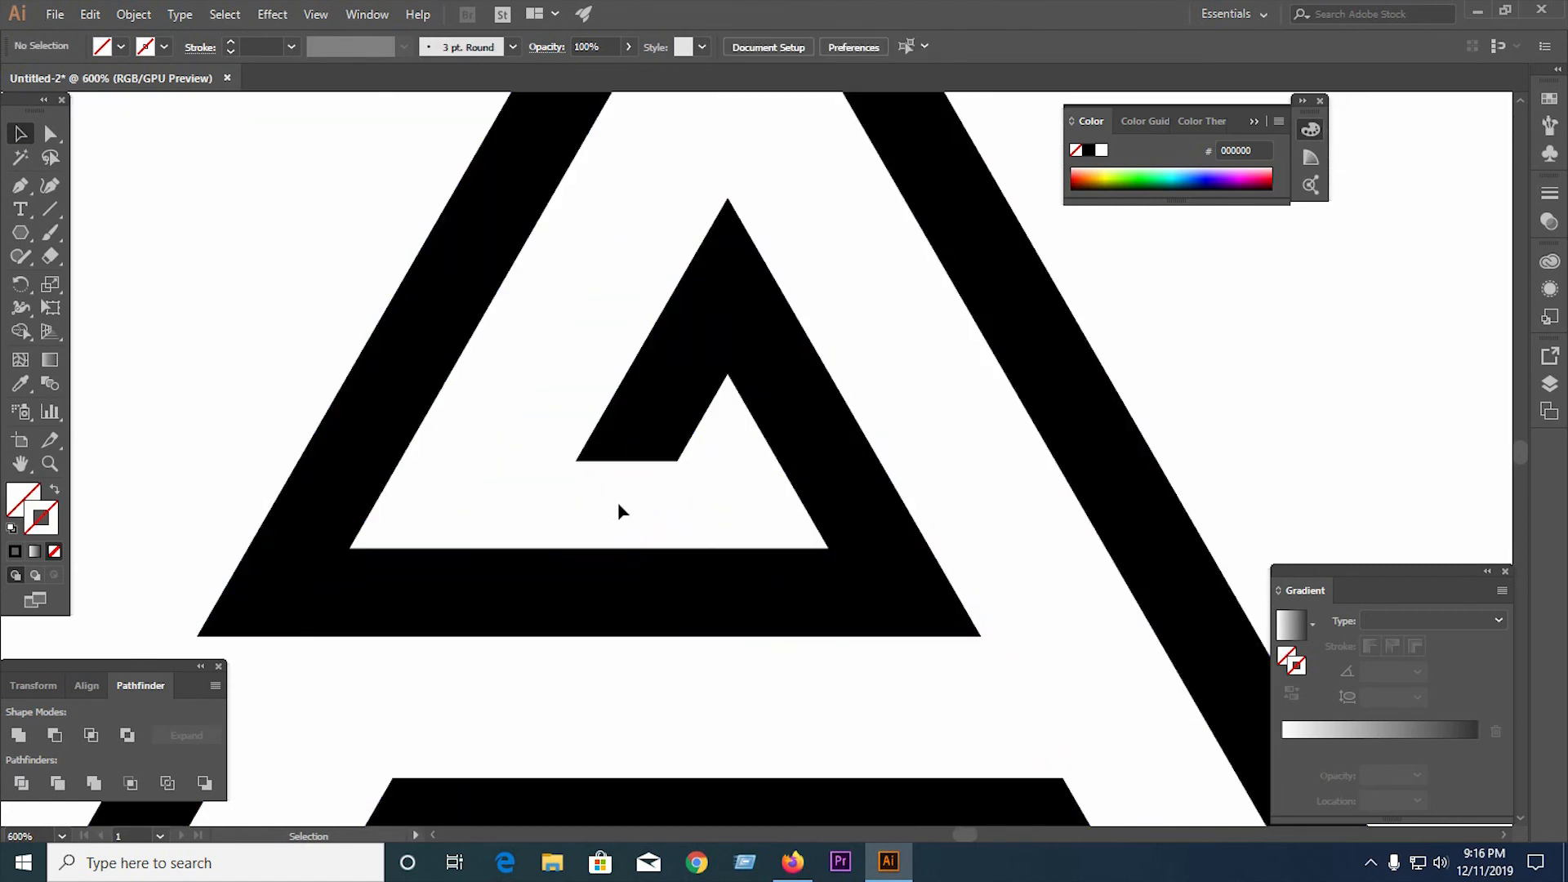
pyautogui.moveTo(667, 532); pyautogui.dragTo(665, 535)
pyautogui.click(668, 537)
pyautogui.scroll(-5, 684, 564)
pyautogui.moveTo(450, 381); pyautogui.dragTo(990, 768)
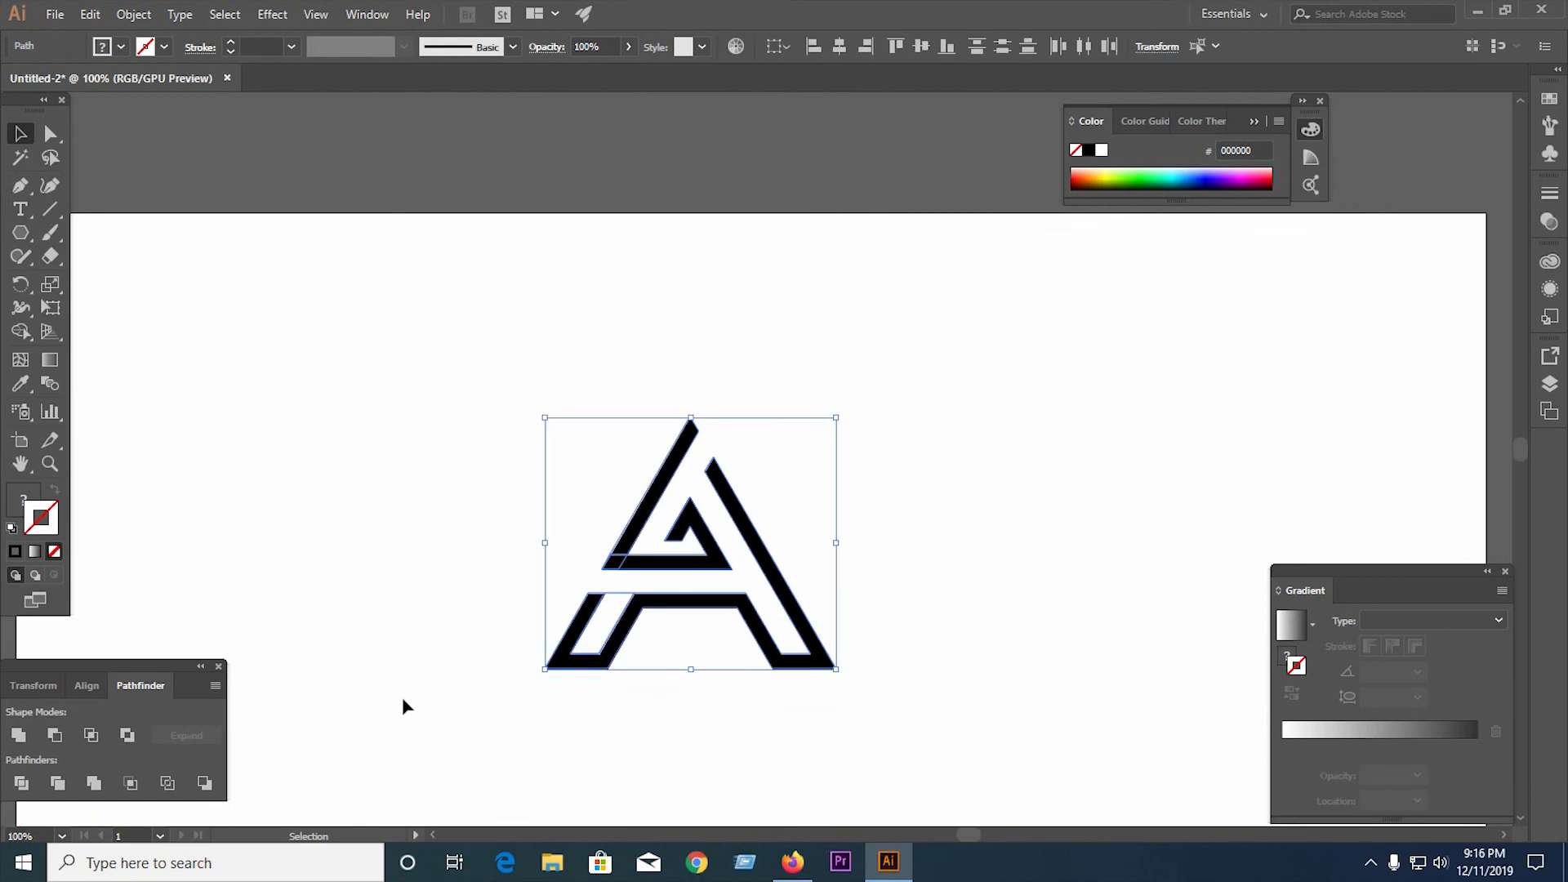
pyautogui.click(17, 736)
pyautogui.hotkey('ctrl', 'z')
# Delete the leftover unfilled piece in the gap between the left leg and the crossbar
pyautogui.click(380, 392)
pyautogui.click(620, 596)
pyautogui.press('Delete')
# Unite all pieces of the A and ungroup the result into separate shapes
pyautogui.moveTo(415, 509); pyautogui.dragTo(990, 729)
pyautogui.click(18, 736)
pyautogui.click(508, 490)
pyautogui.click(638, 562)
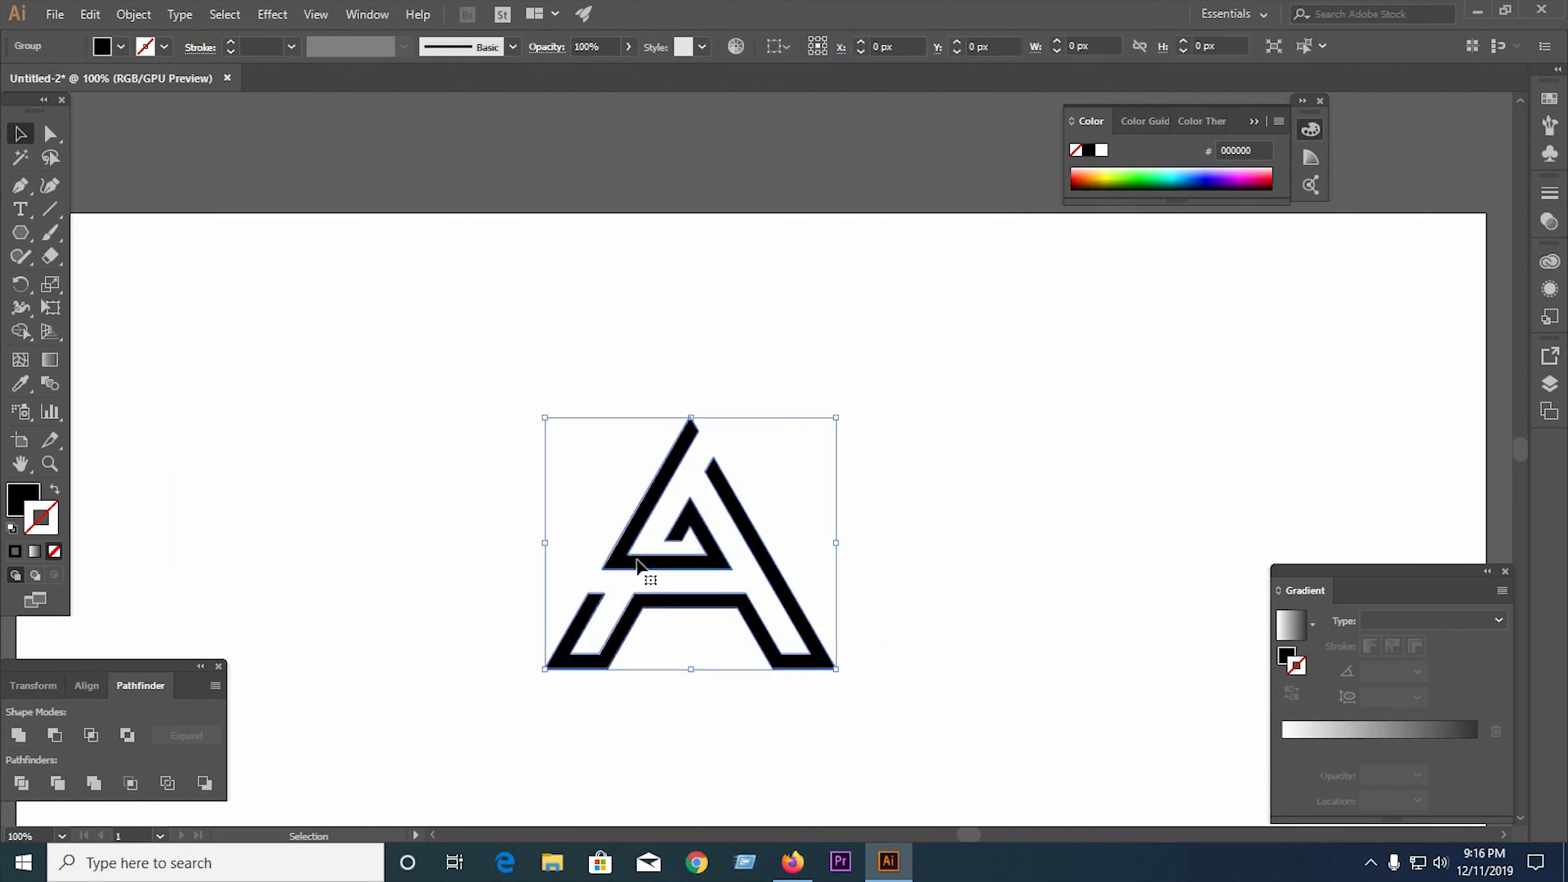
pyautogui.rightClick(637, 562)
pyautogui.click(835, 413)
# Fill the upper triangular spiral of the A with orange F2760F
pyautogui.click(733, 568)
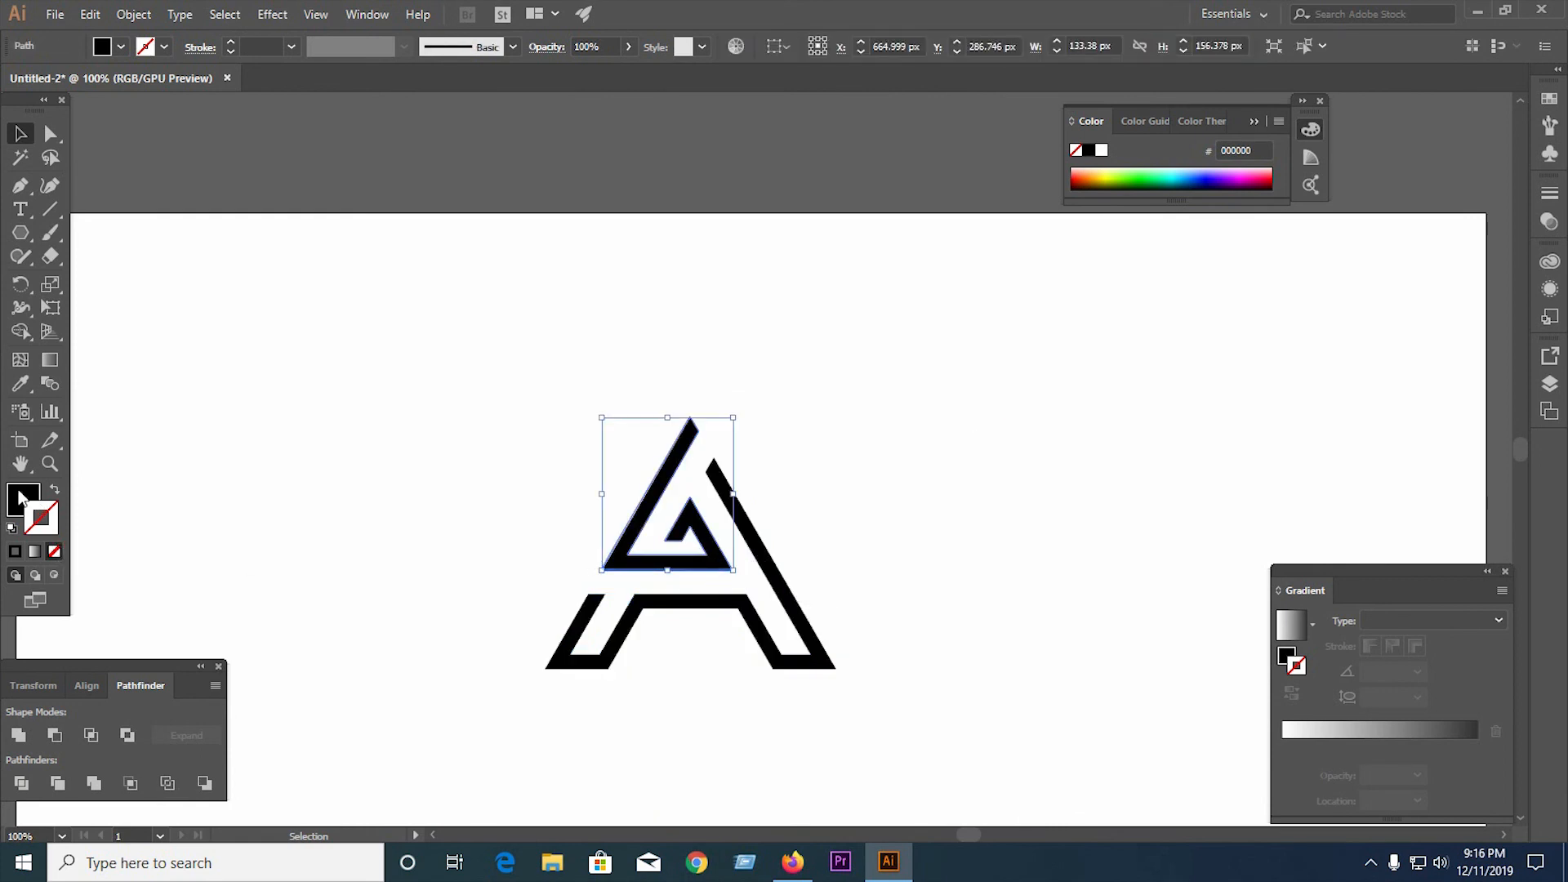
pyautogui.doubleClick(38, 529)
pyautogui.moveTo(816, 455); pyautogui.dragTo(812, 515)
pyautogui.moveTo(762, 317); pyautogui.dragTo(783, 291)
pyautogui.moveTo(815, 520); pyautogui.dragTo(814, 533)
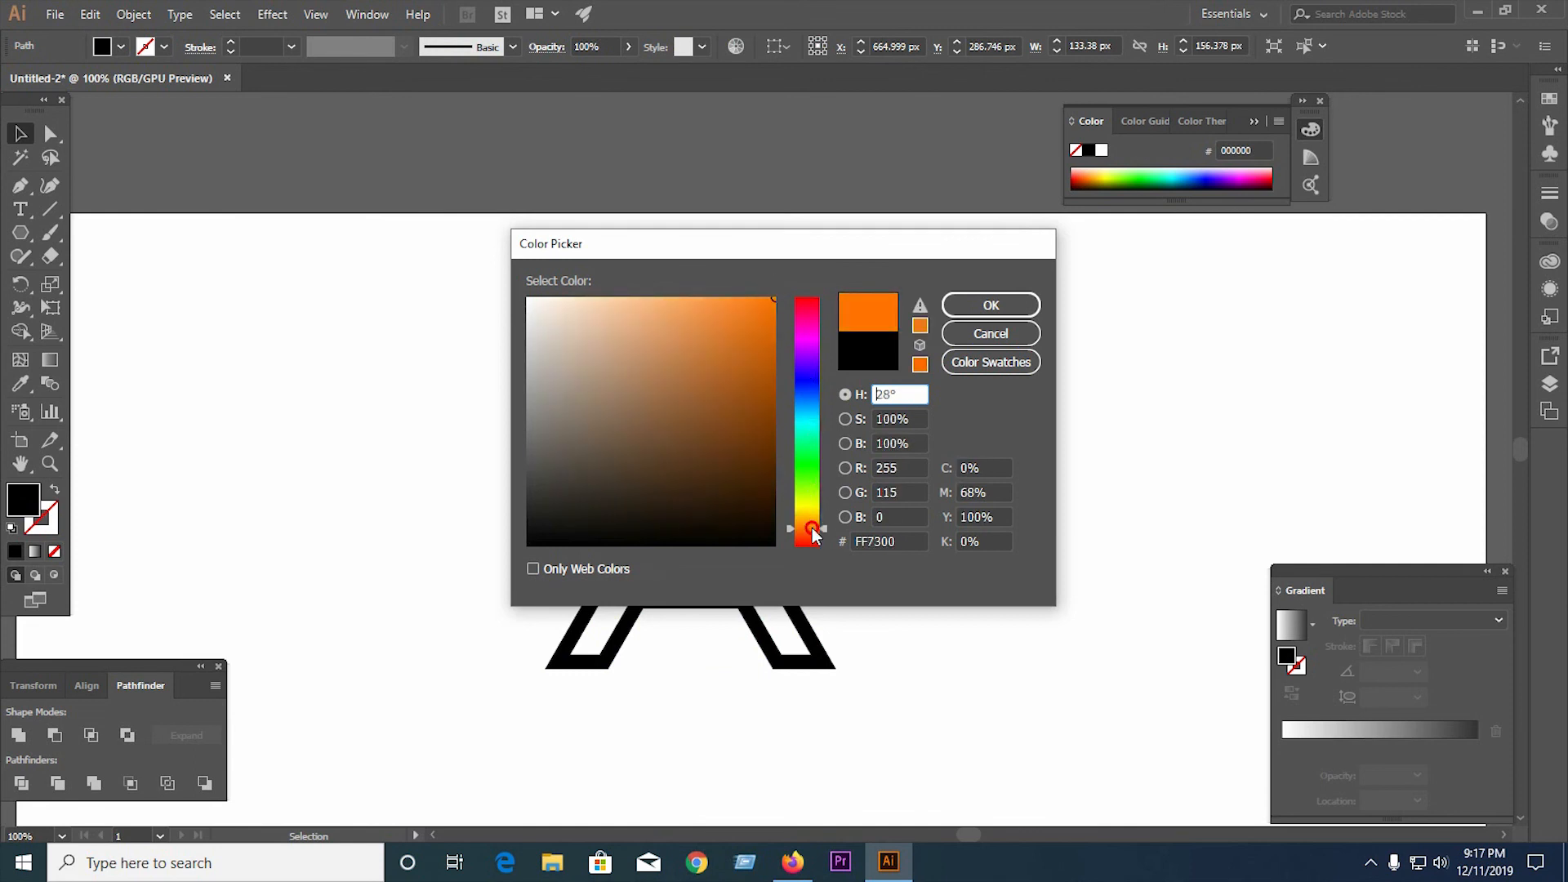
pyautogui.click(763, 308)
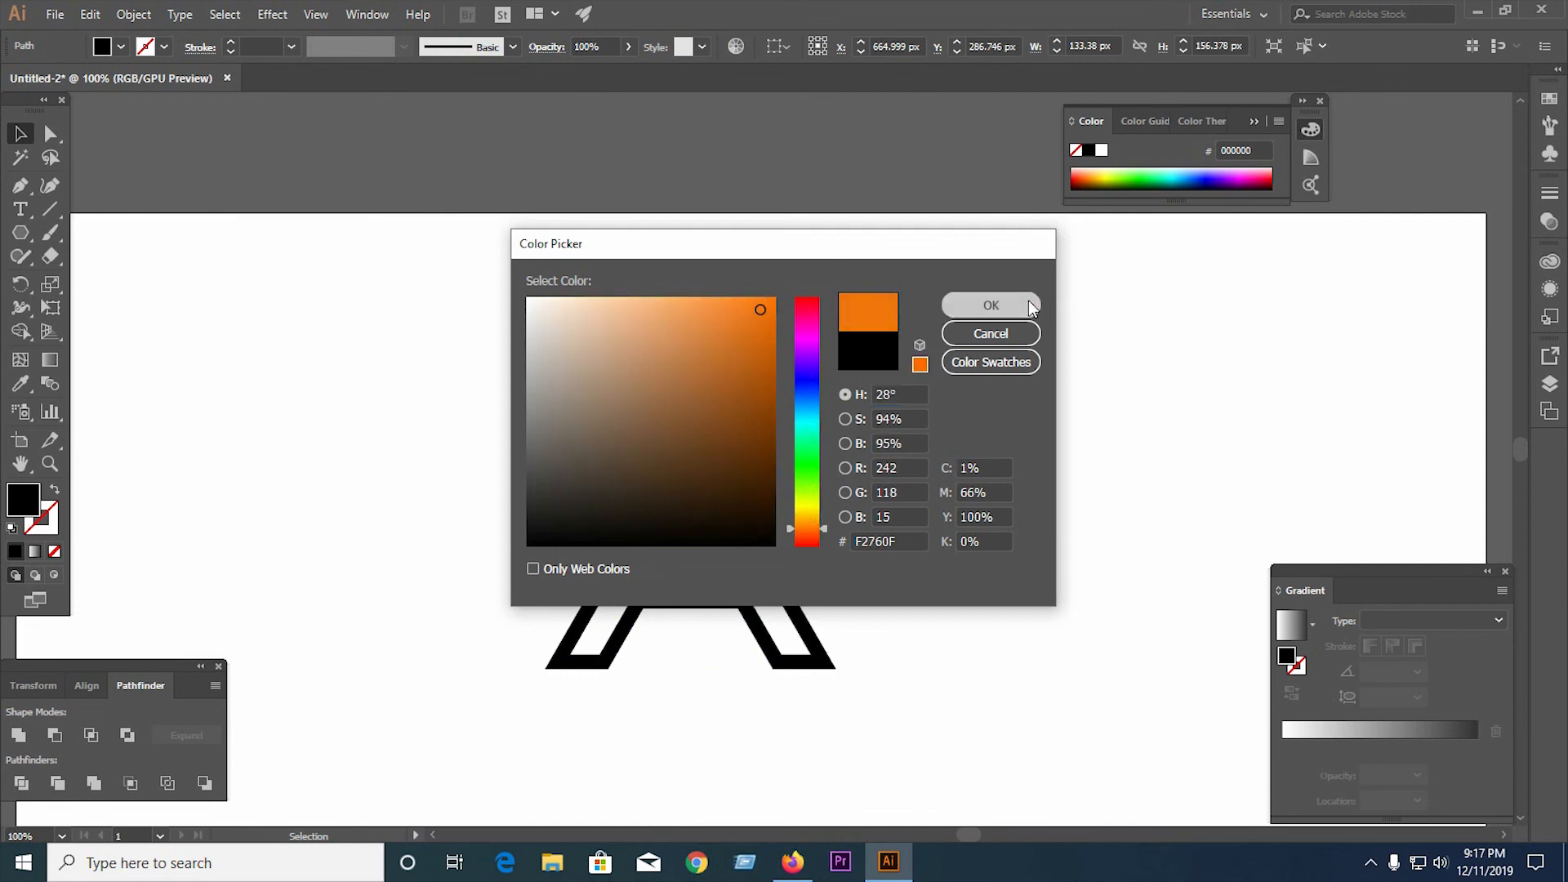
pyautogui.click(1013, 305)
pyautogui.click(960, 467)
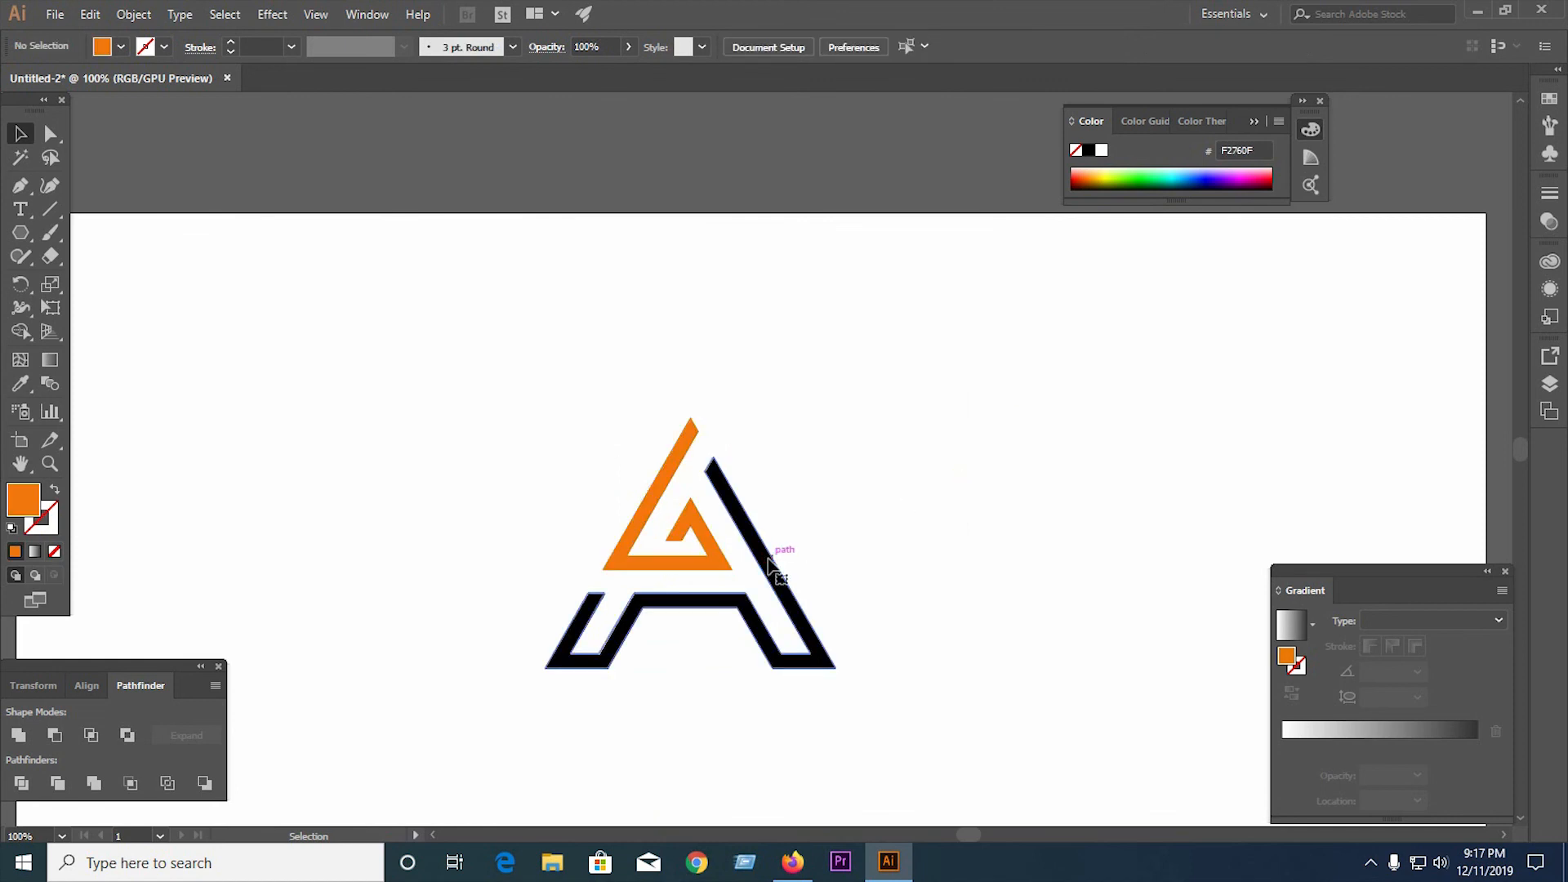
# Fill the A's lower shape with the legs and crossbar with dark blue 174E7A
pyautogui.click(774, 543)
pyautogui.click(54, 552)
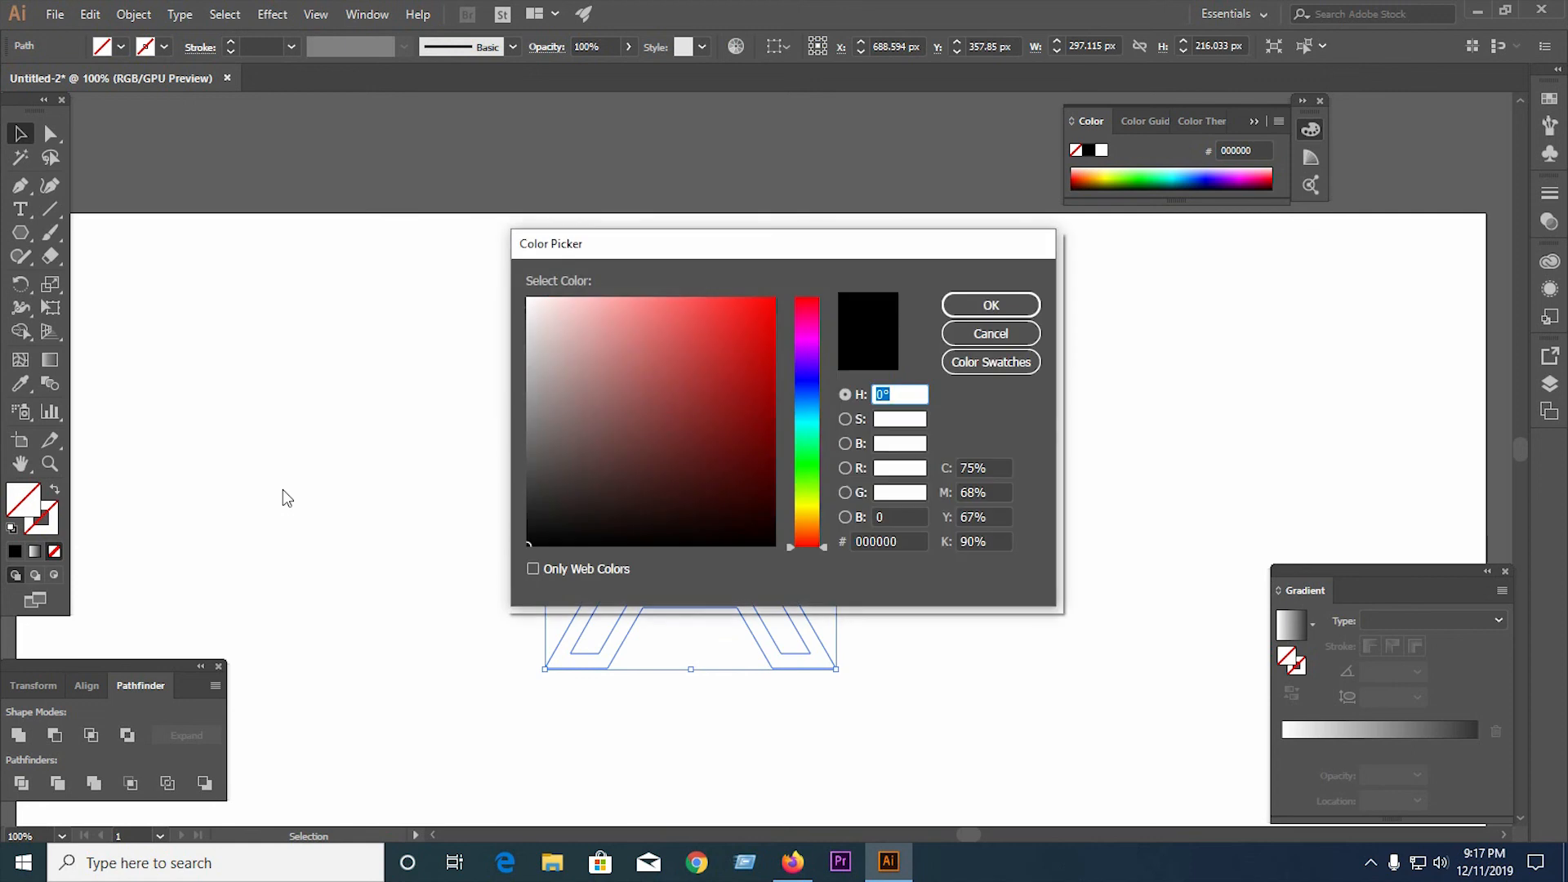
pyautogui.moveTo(811, 476)
pyautogui.mouseDown()
pyautogui.moveTo(799, 400)
pyautogui.moveTo(732, 421)
pyautogui.mouseUp()
pyautogui.click(731, 386)
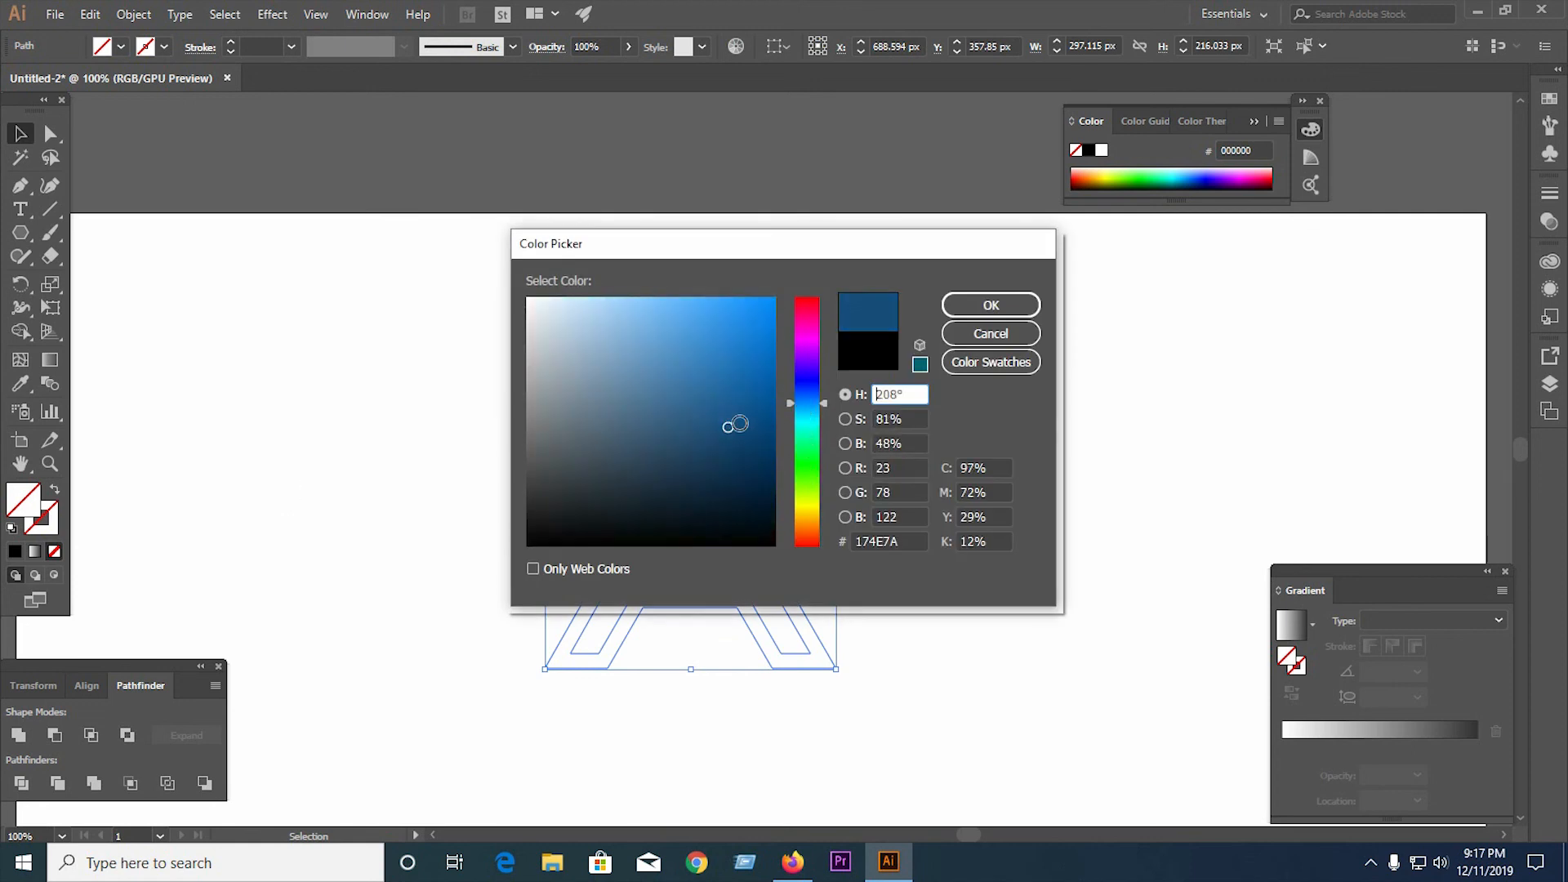
pyautogui.click(991, 305)
pyautogui.click(399, 353)
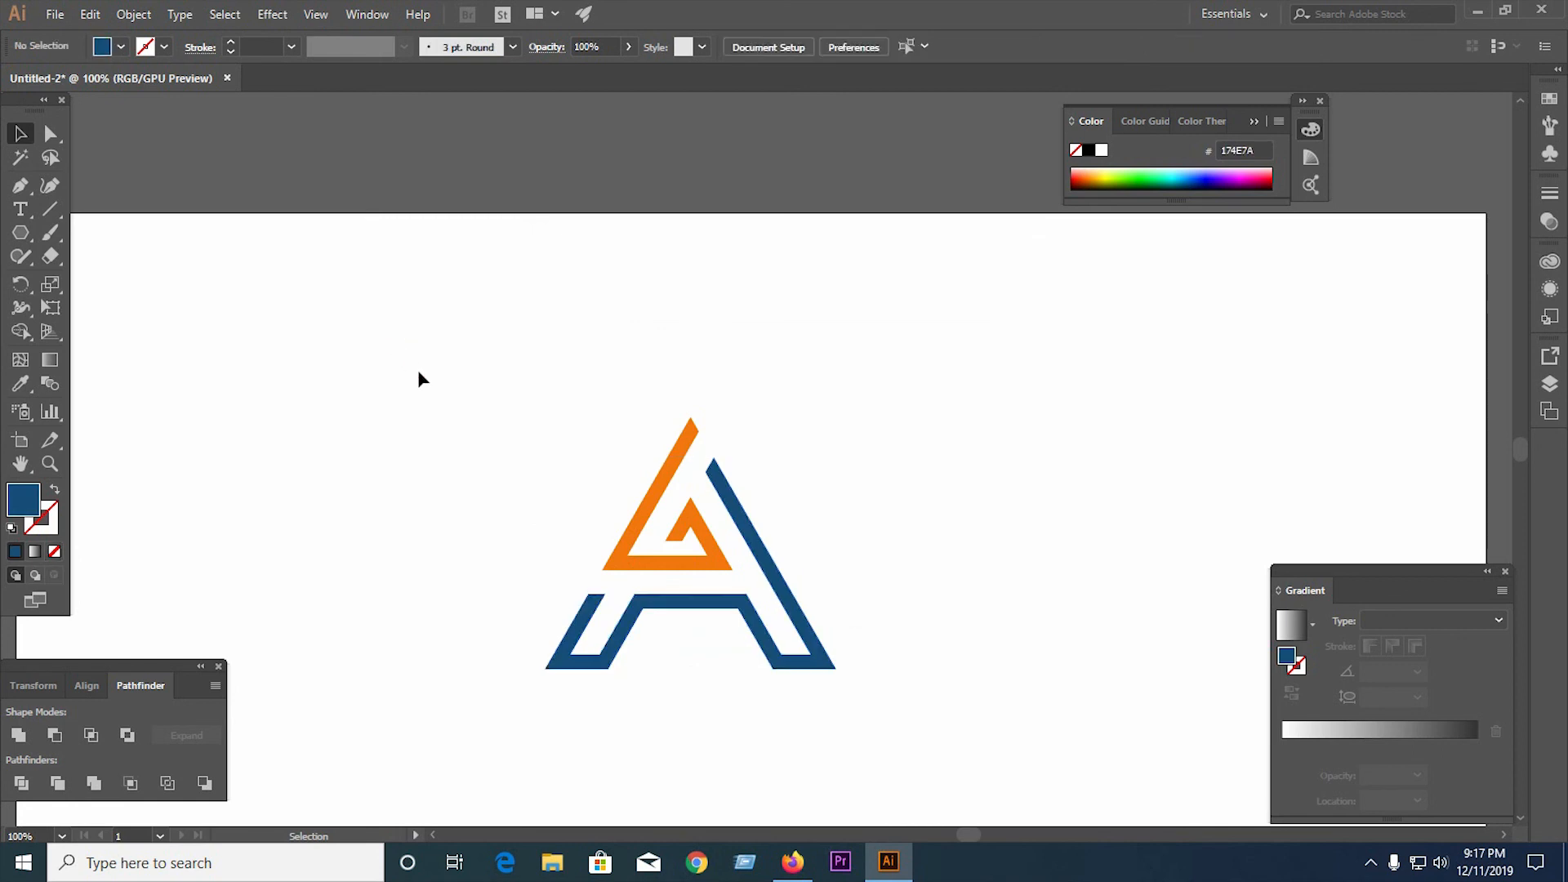
# Select both coloured shapes of the finished A logo on the artboard
pyautogui.moveTo(420, 335); pyautogui.dragTo(833, 708)
pyautogui.hotkey('ctrl', '-')
pyautogui.hotkey('ctrl', '-')
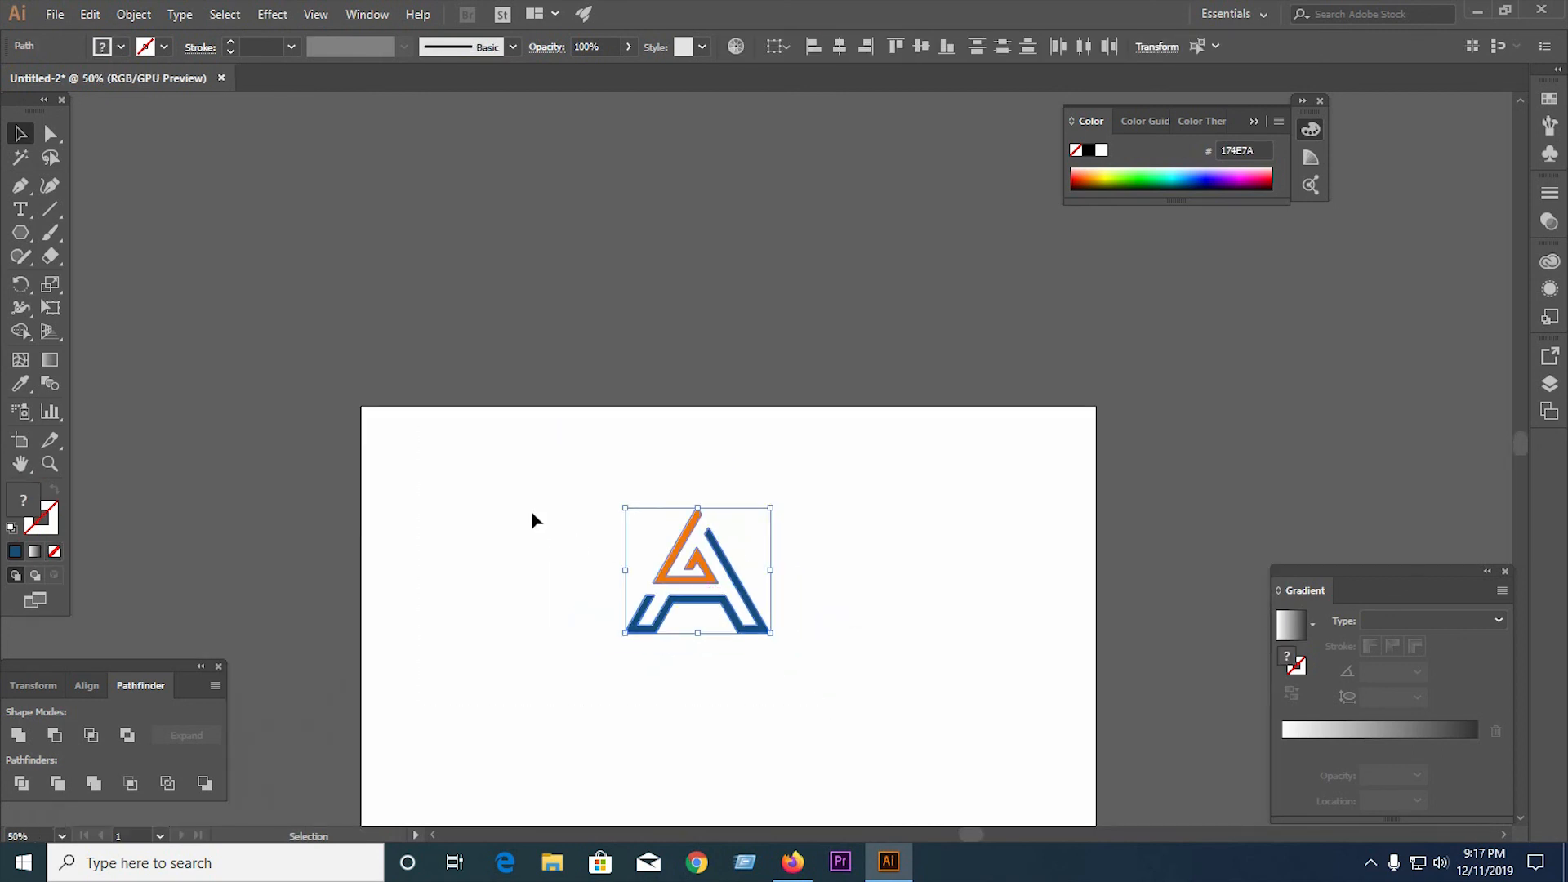